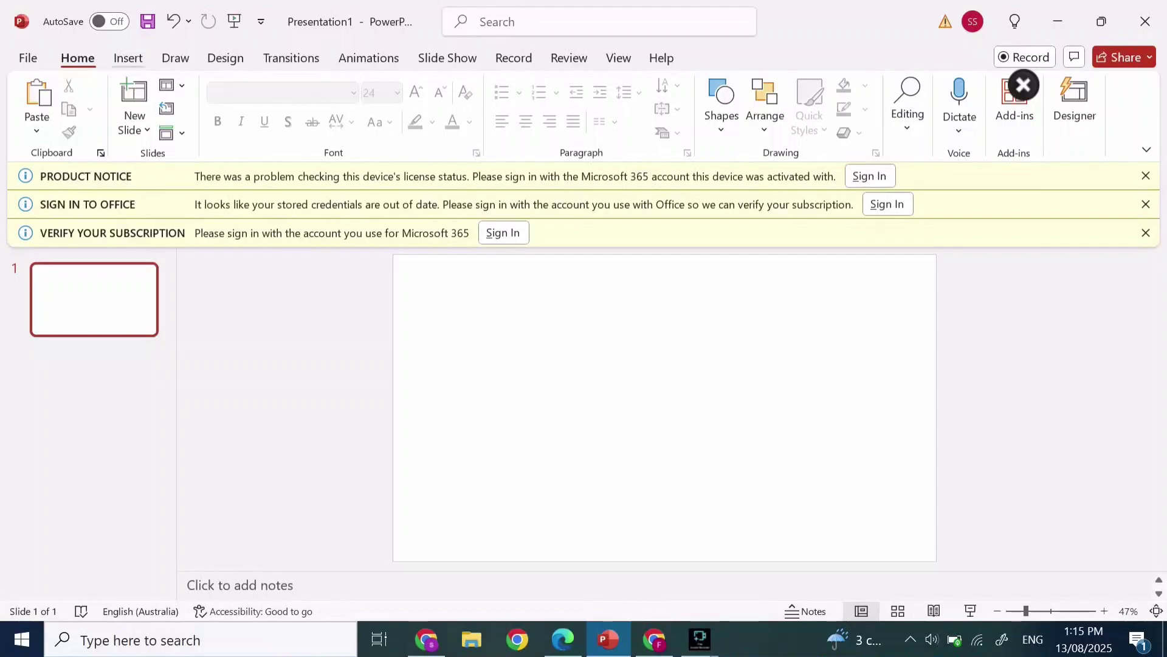
- Draw a rectangle across the full width of the slide's bottom edge, about 4.47 cm high and 33.87 cm wide
left_click(128, 58)
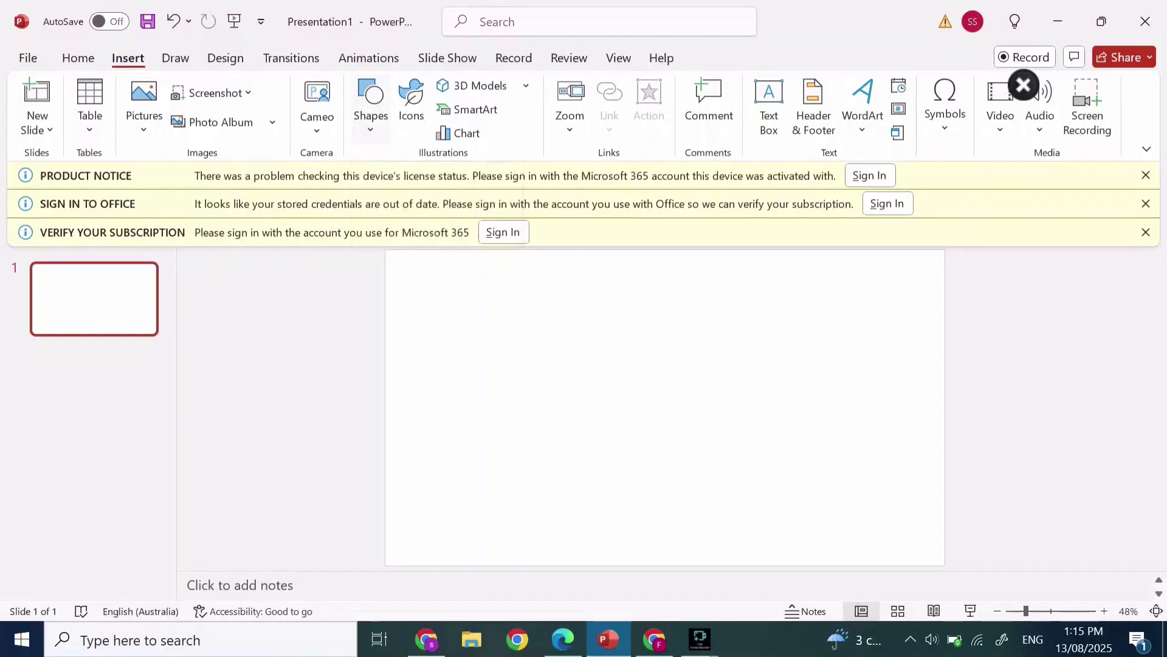
left_click(370, 107)
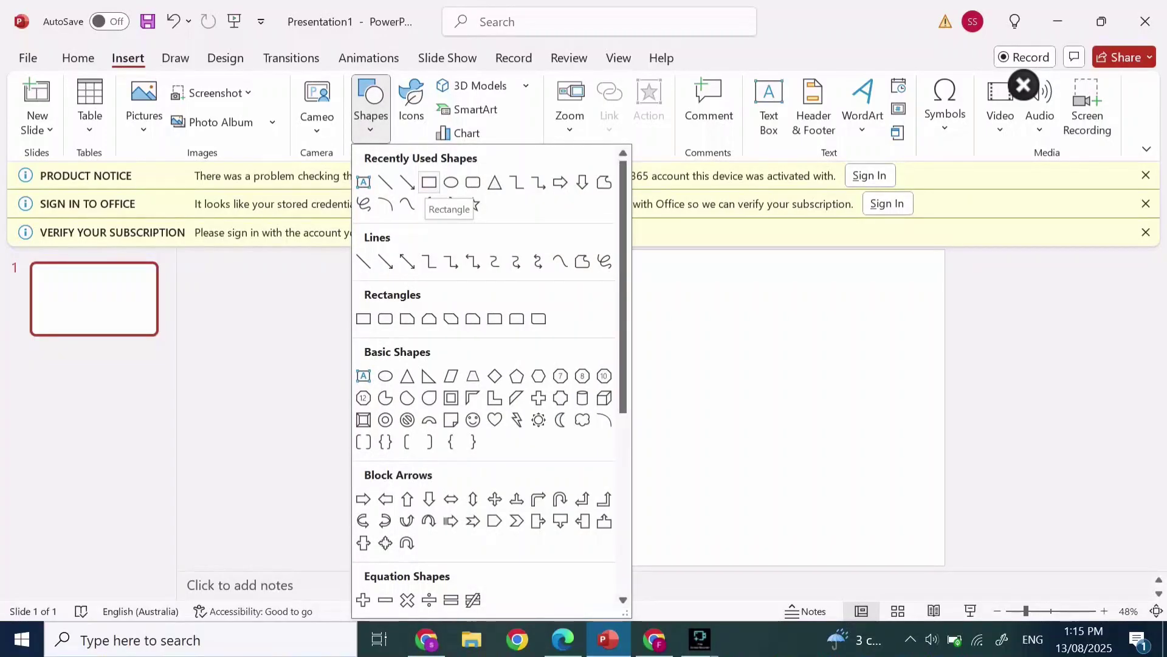
left_click(429, 182)
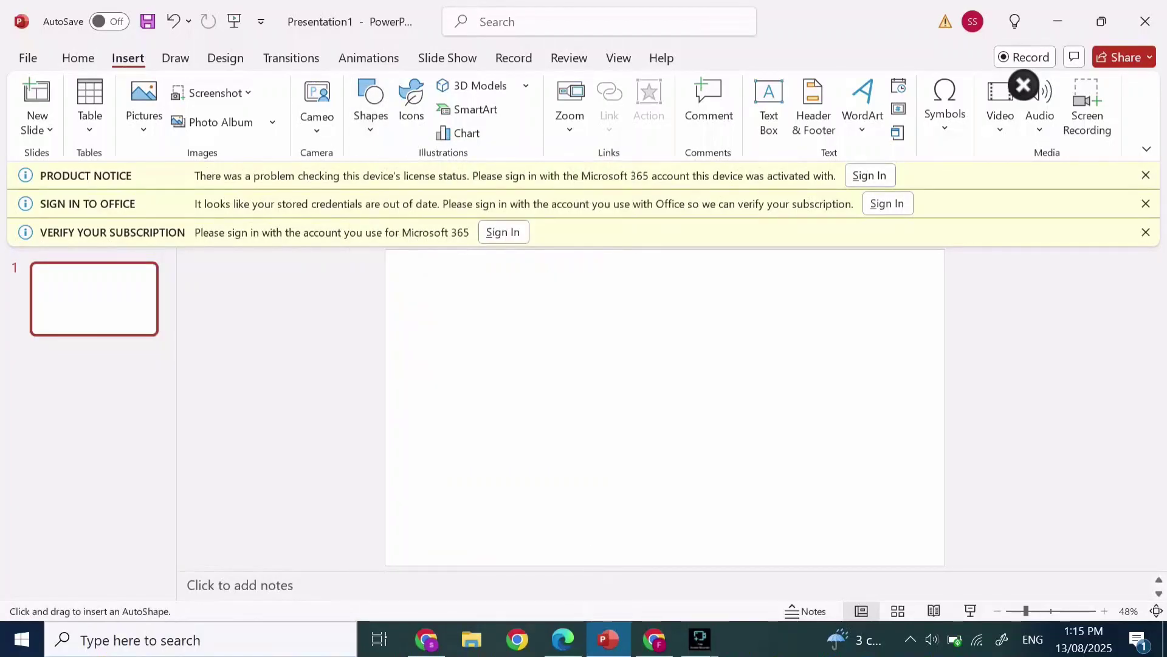
mouse_move(385, 567)
left_mouse_down()
mouse_move(965, 517)
mouse_move(945, 517)
mouse_move(945, 491)
left_mouse_up()
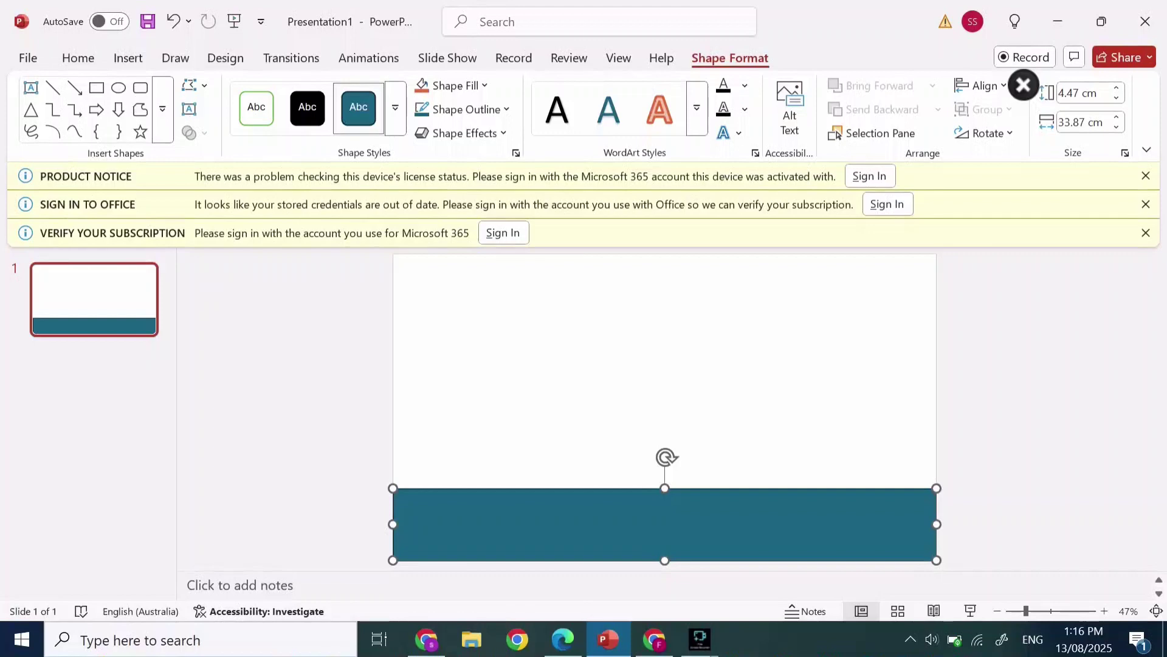
- Remove the outline of the bottom rectangle and fill it with dark grey to make the road
left_click(462, 110)
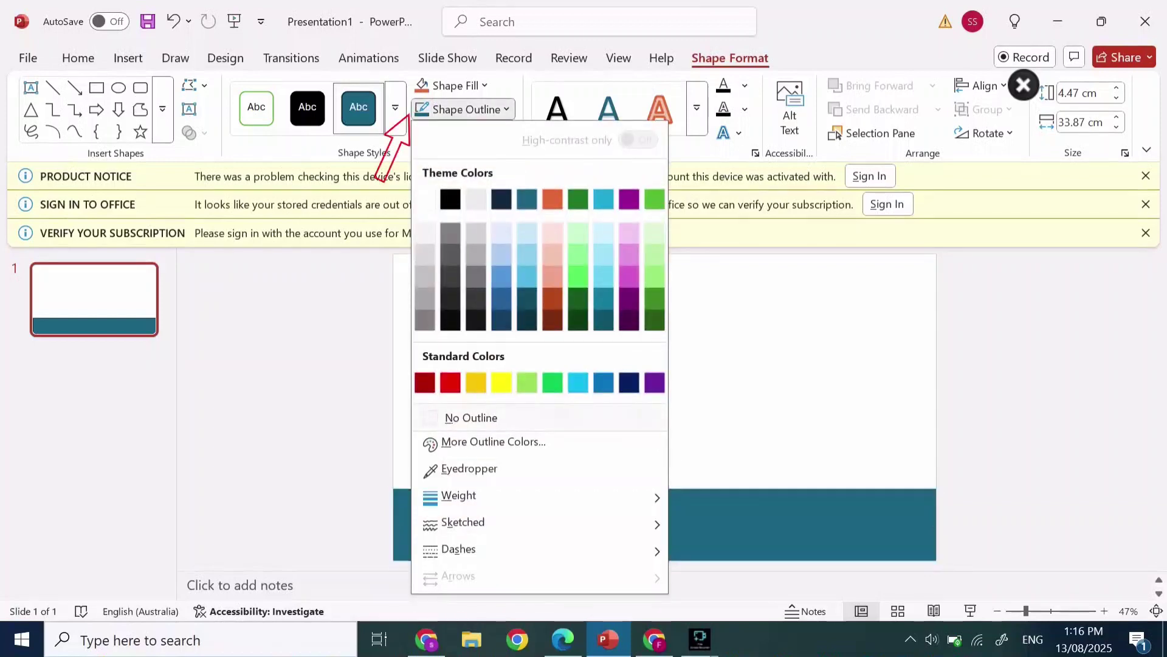
left_click(471, 417)
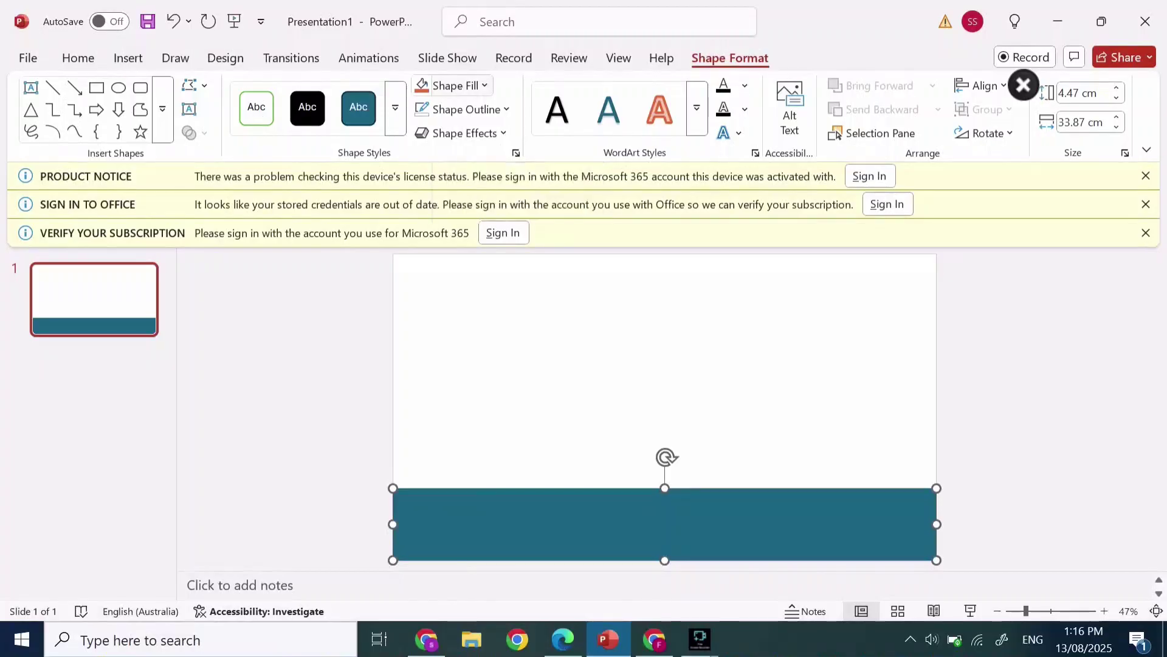
left_click(453, 86)
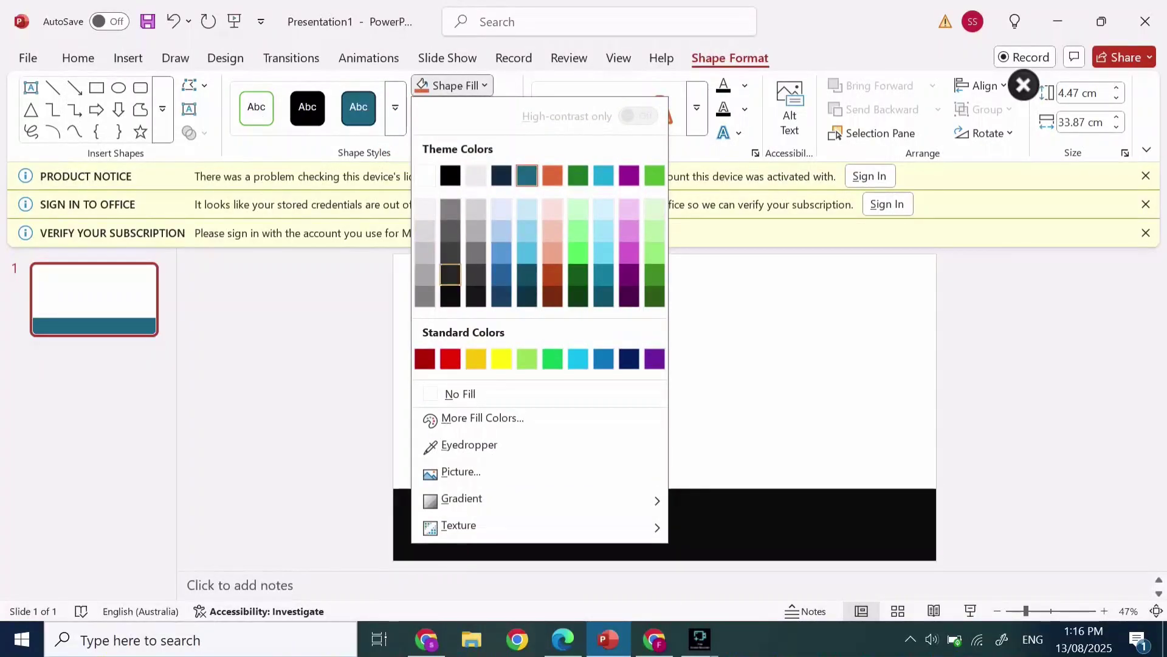
left_click(476, 252)
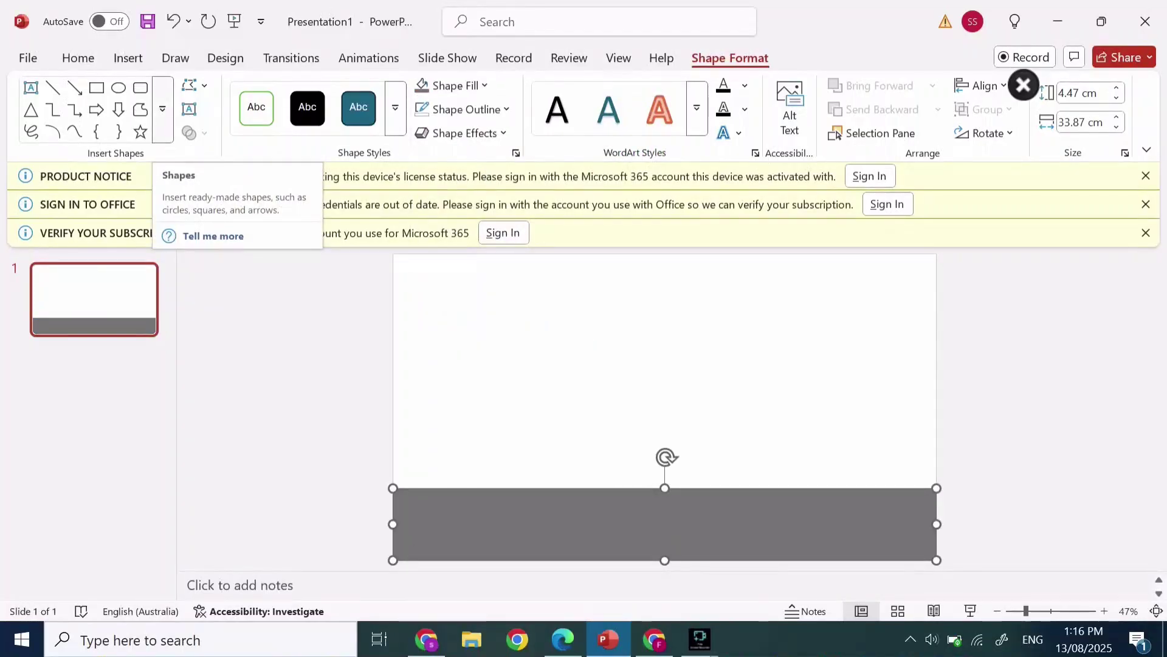
- Draw a thin rectangle about 0.38 cm by 5.54 cm at the left end of the road's centre line
left_click(163, 110)
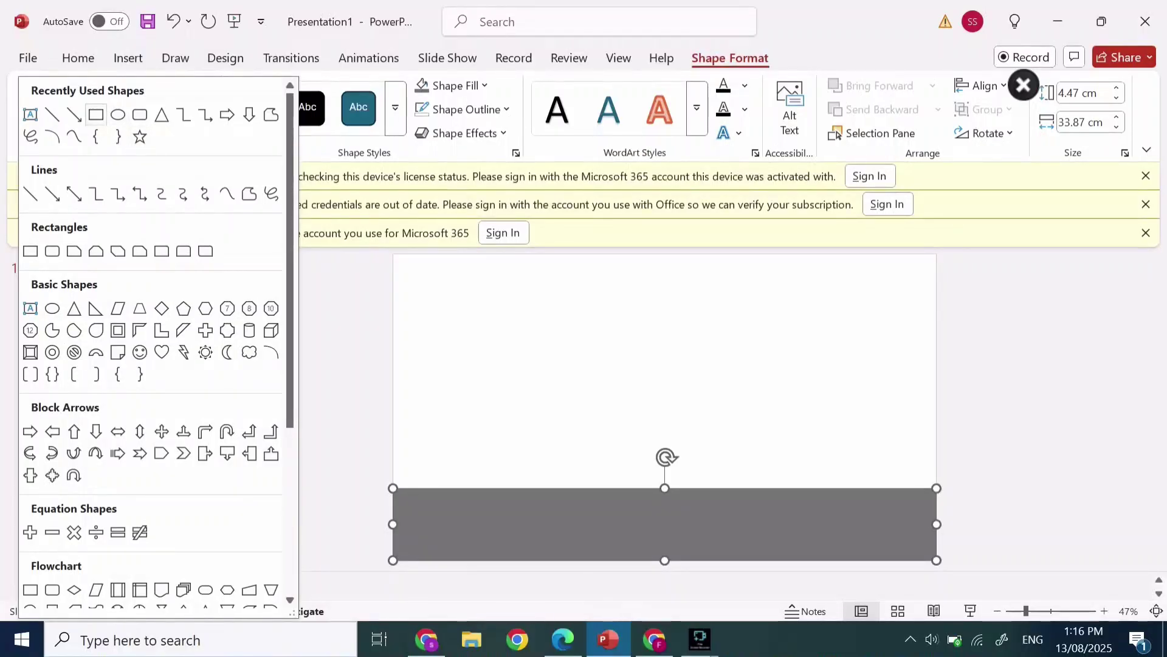
left_click(95, 114)
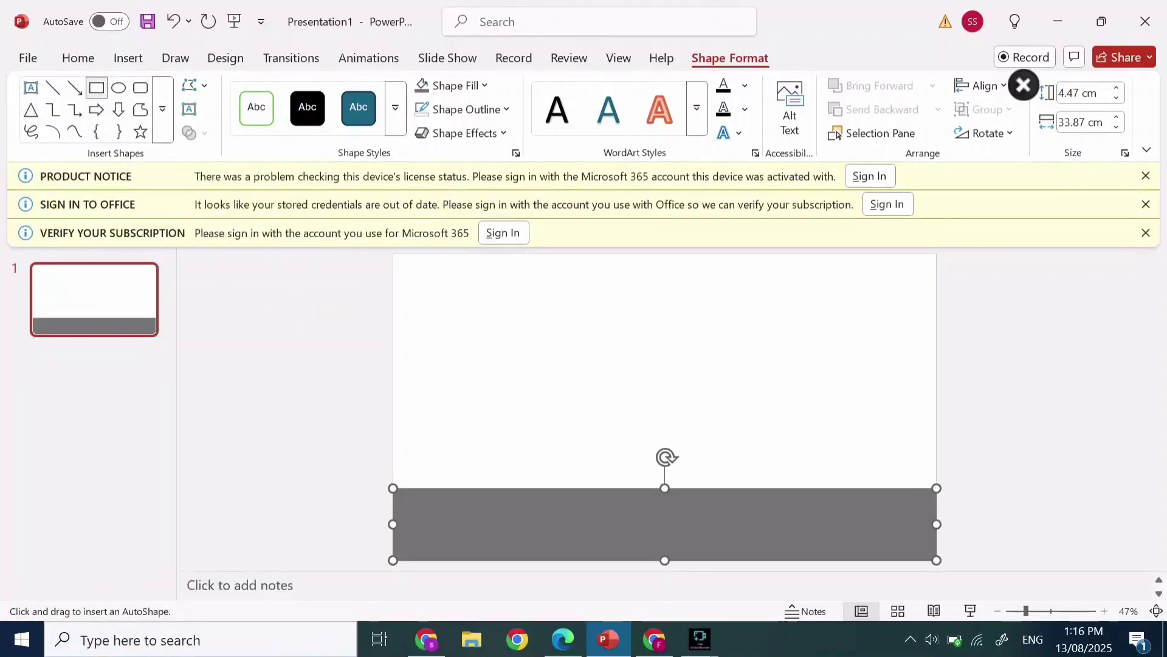
left_click_drag(393, 524, 483, 530)
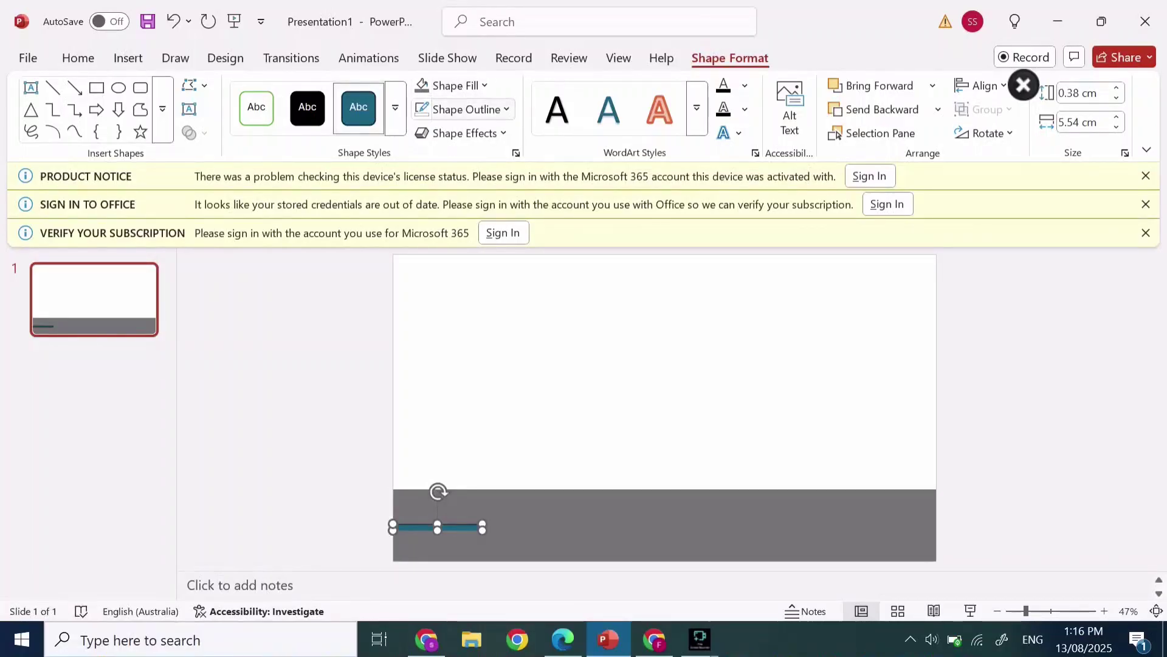
- Give the thin lane marking no outline and a white fill
left_click(466, 109)
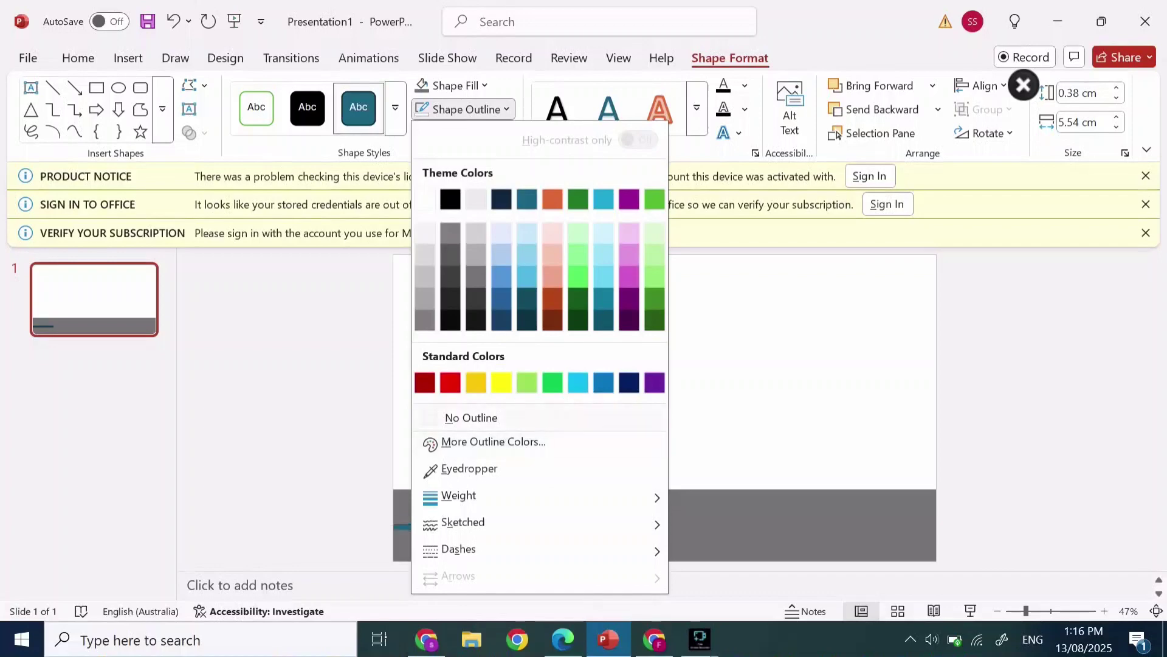
left_click(471, 418)
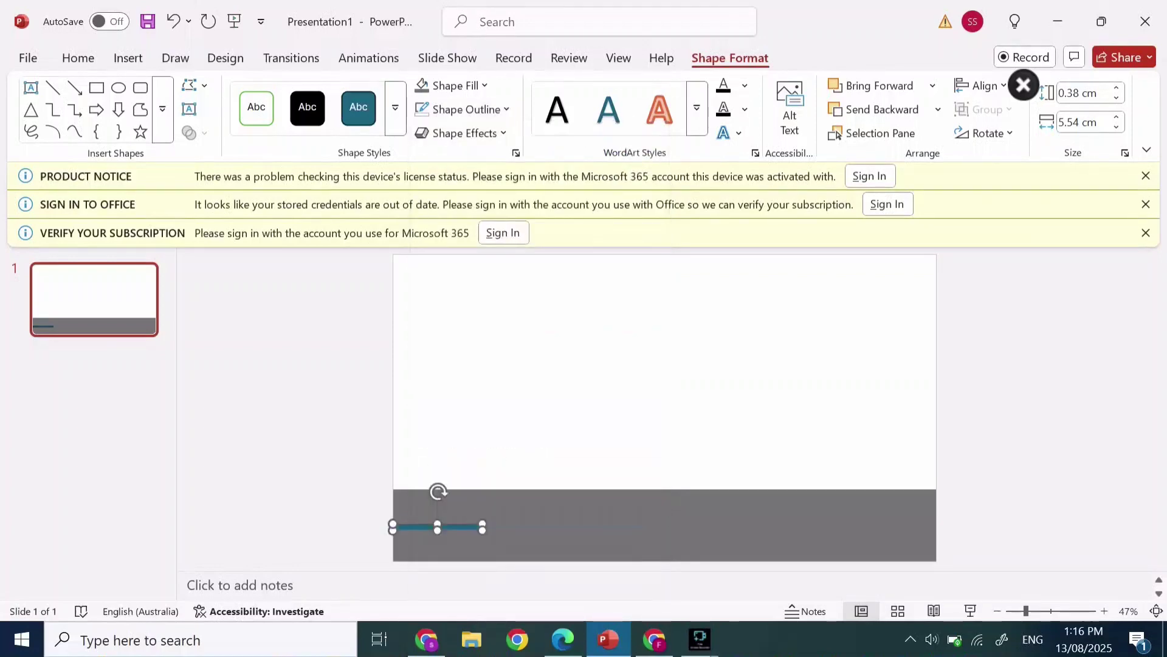
left_click(453, 86)
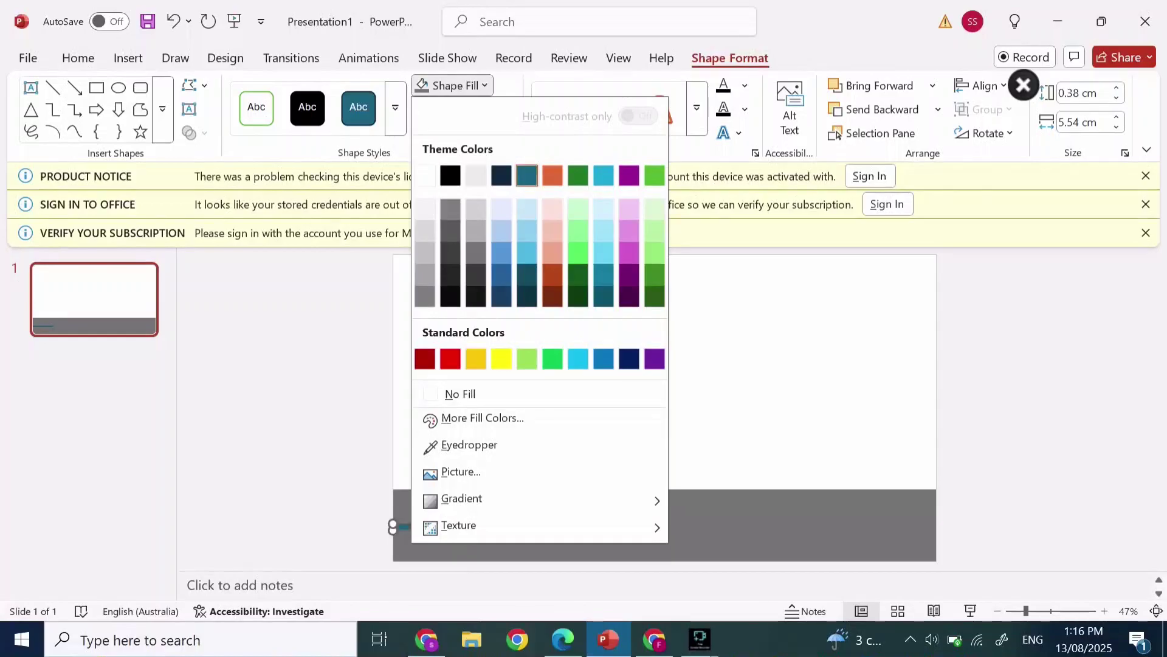
left_click(424, 176)
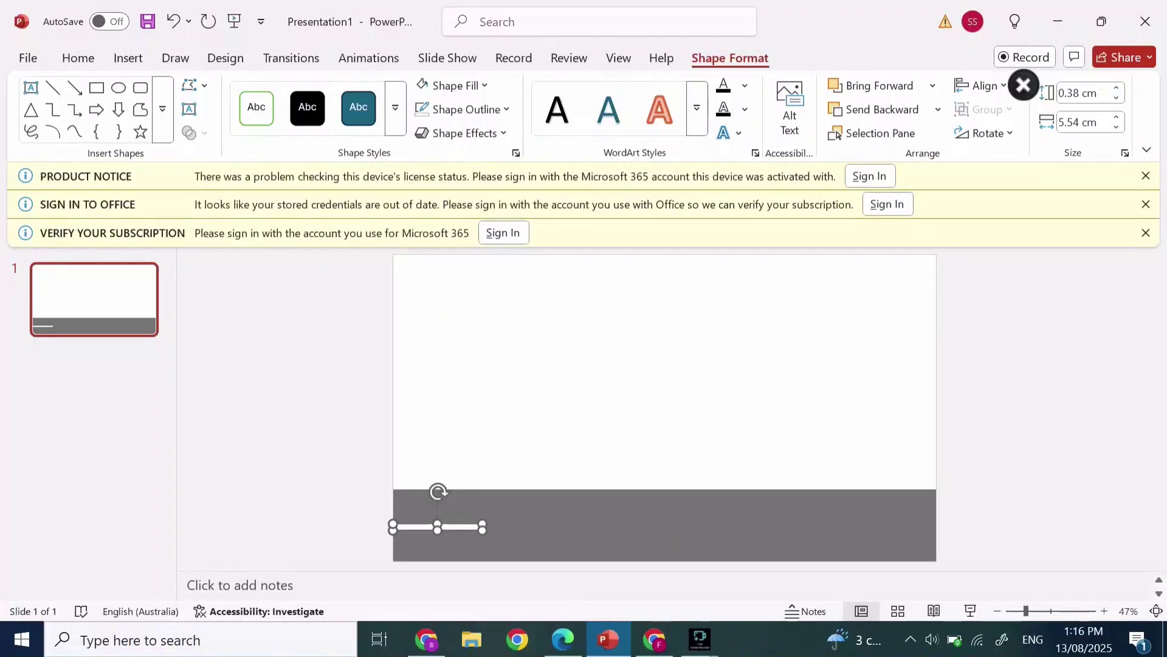
- Duplicate the white dash and spread the copies along the road's centre line to form a row of five
key("ctrl+d")
key("ctrl+d")
key("ctrl+d")
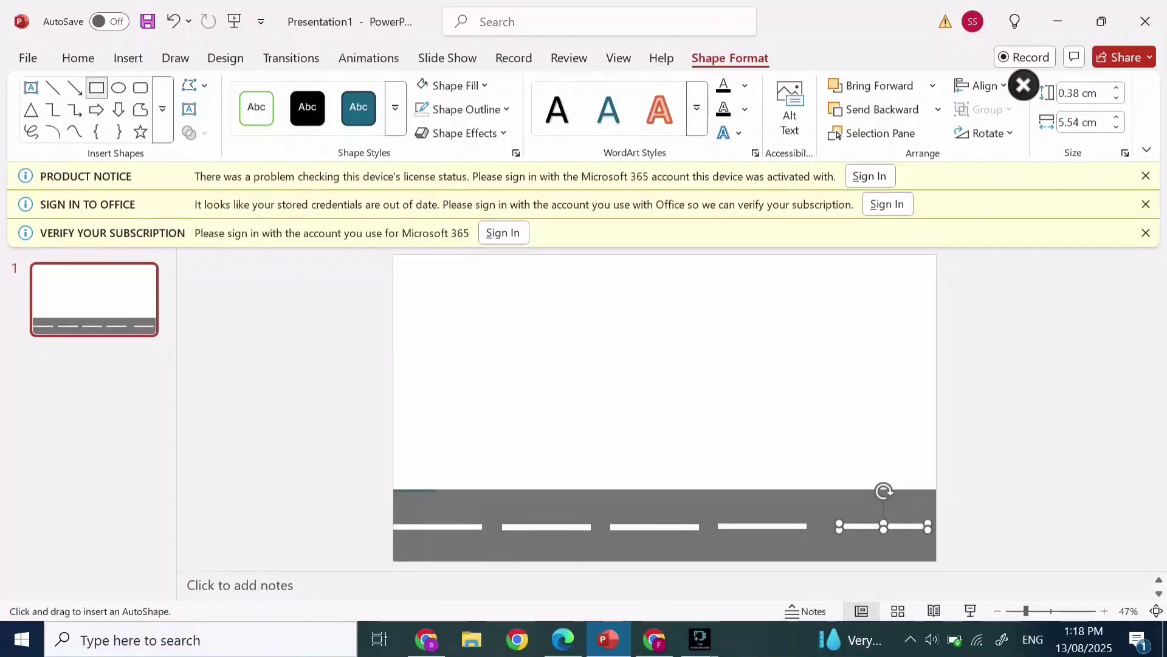
- Draw a full-width strip about 0.38 cm high along the road's upper edge, with no outline and a golden-yellow fill
left_click_drag(435, 490, 936, 485)
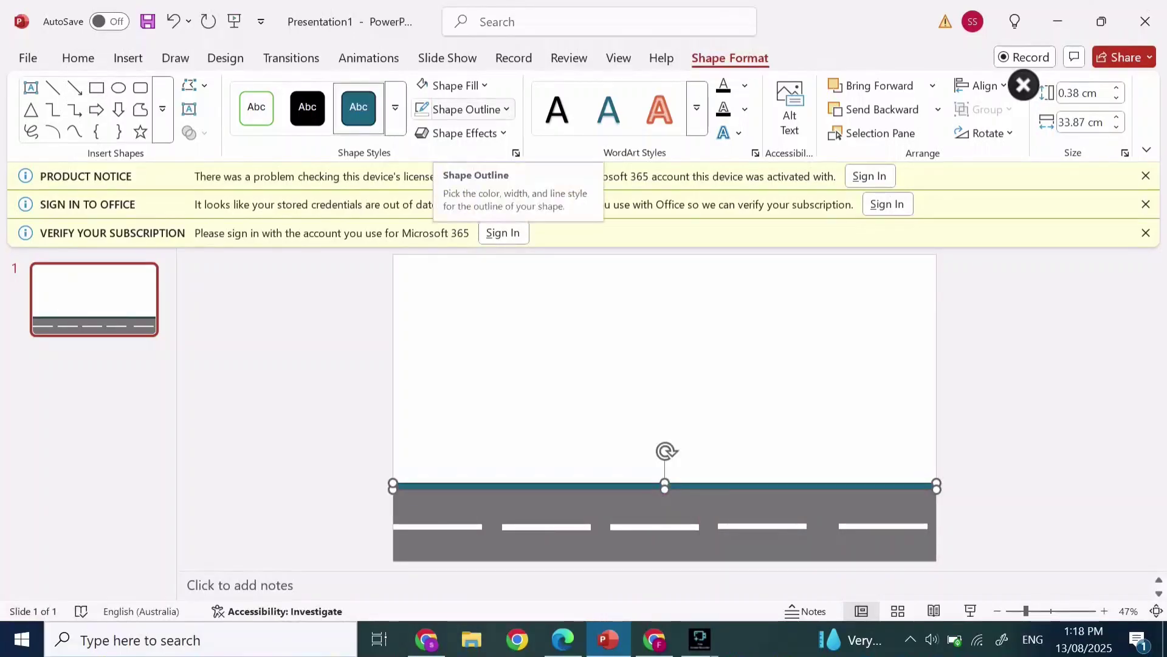
left_click(467, 109)
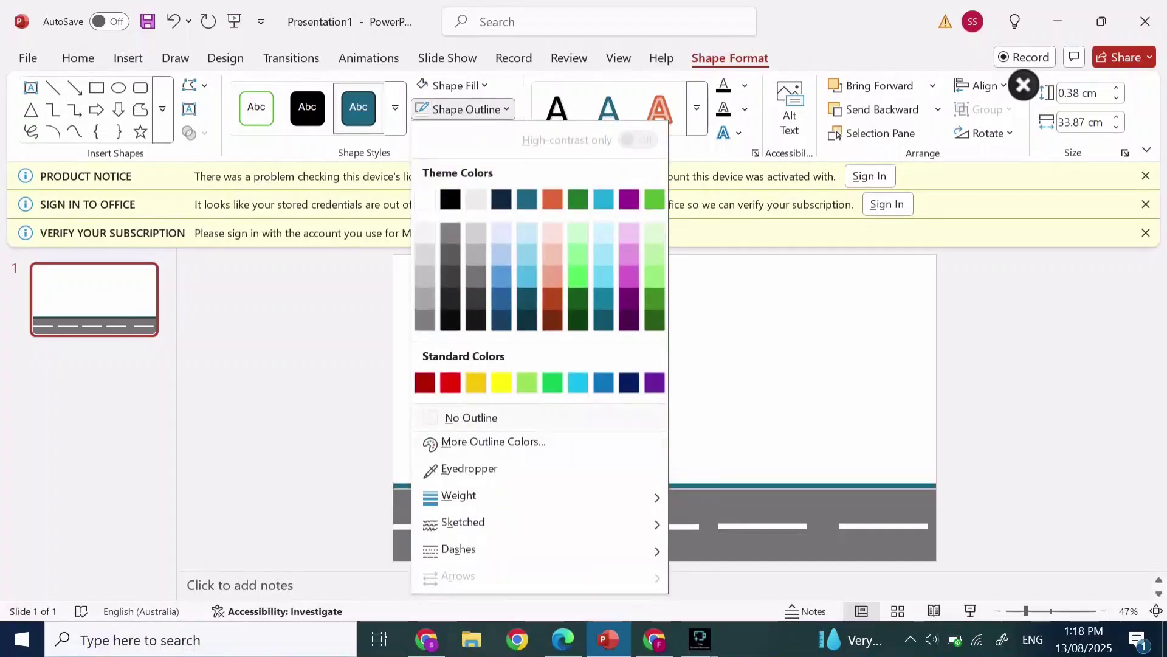
left_click(471, 418)
left_click(664, 485)
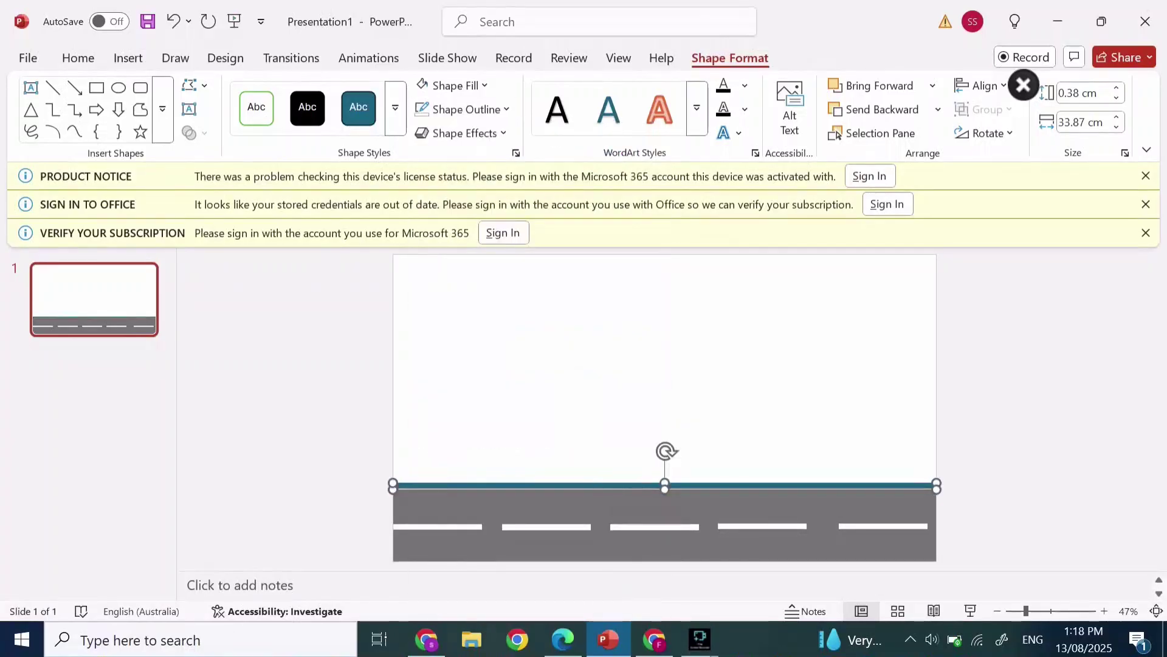
left_click(425, 85)
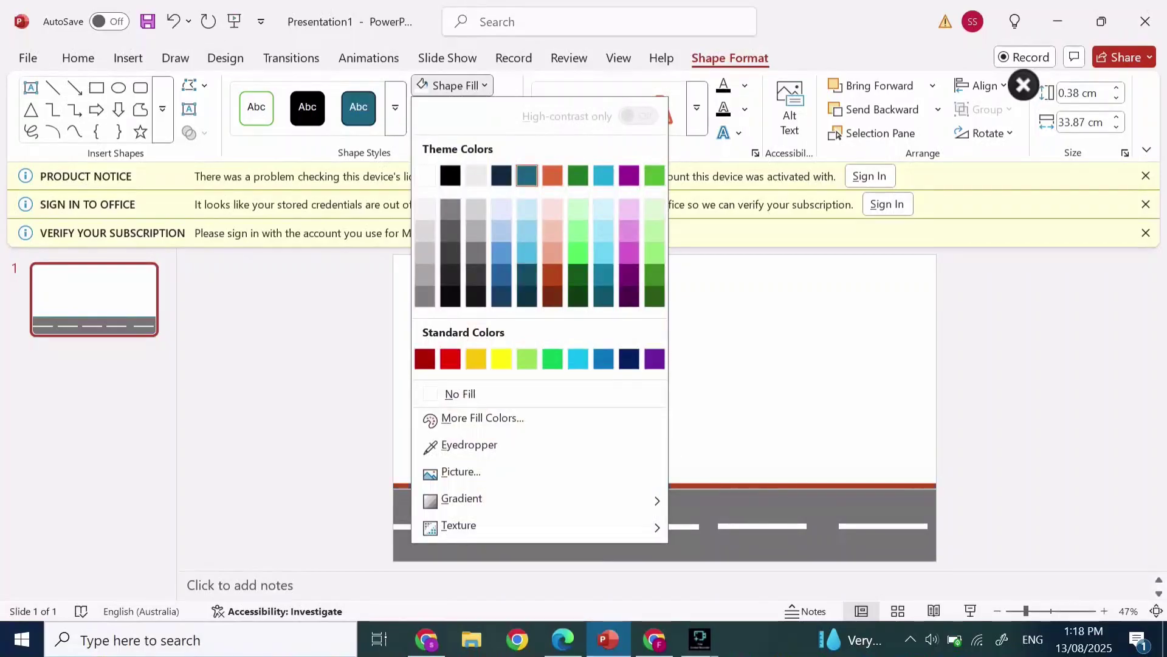
left_click(476, 358)
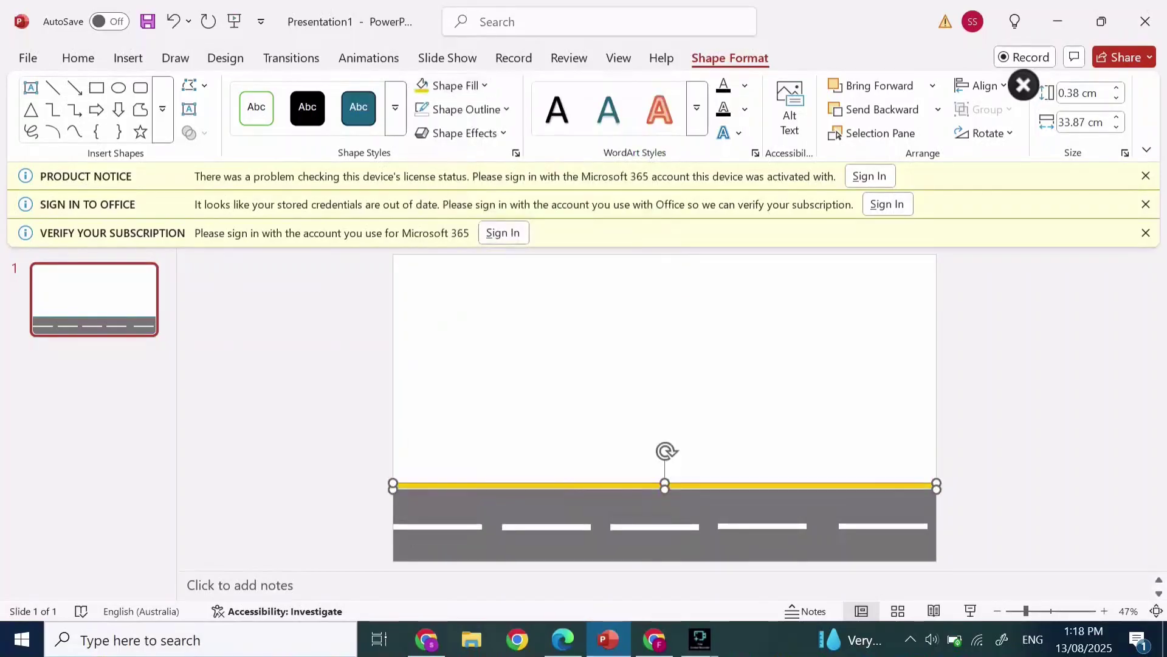
- Draw a full-width rectangle directly above the road and stretch it to about 3.85 cm high
left_click(96, 87)
mouse_move(393, 432)
left_mouse_down()
mouse_move(995, 490)
mouse_move(937, 489)
mouse_move(937, 432)
left_mouse_up()
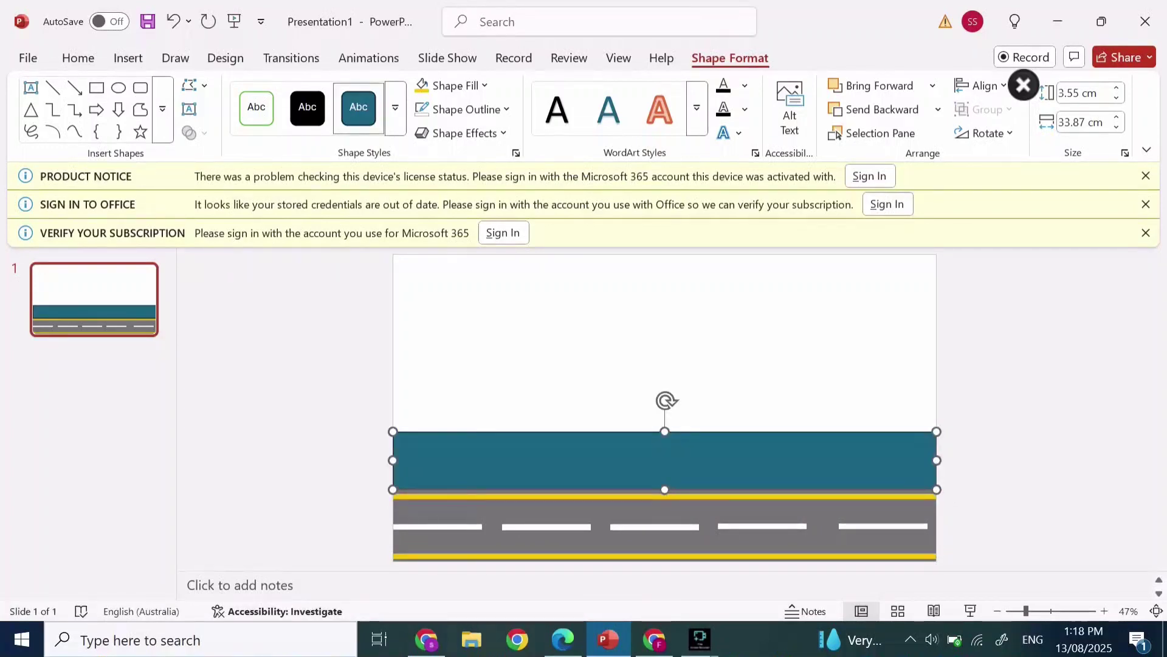
left_click_drag(664, 431, 665, 426)
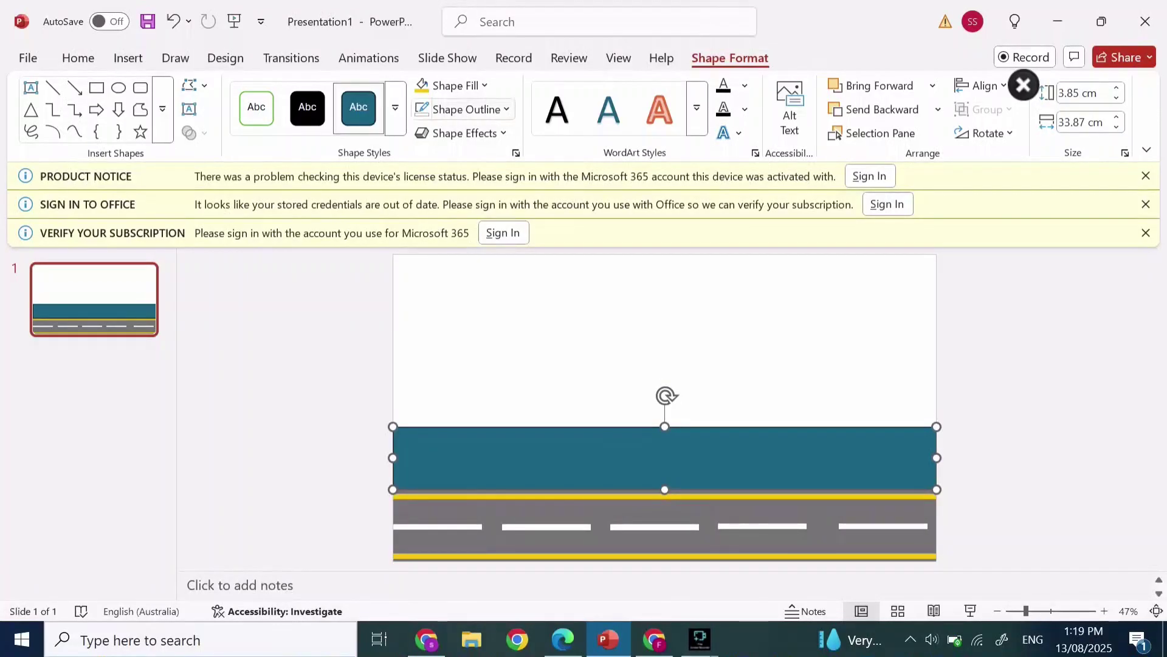
- Remove the outline of the rectangle above the road and fill it with bright green as the grass
left_click(506, 110)
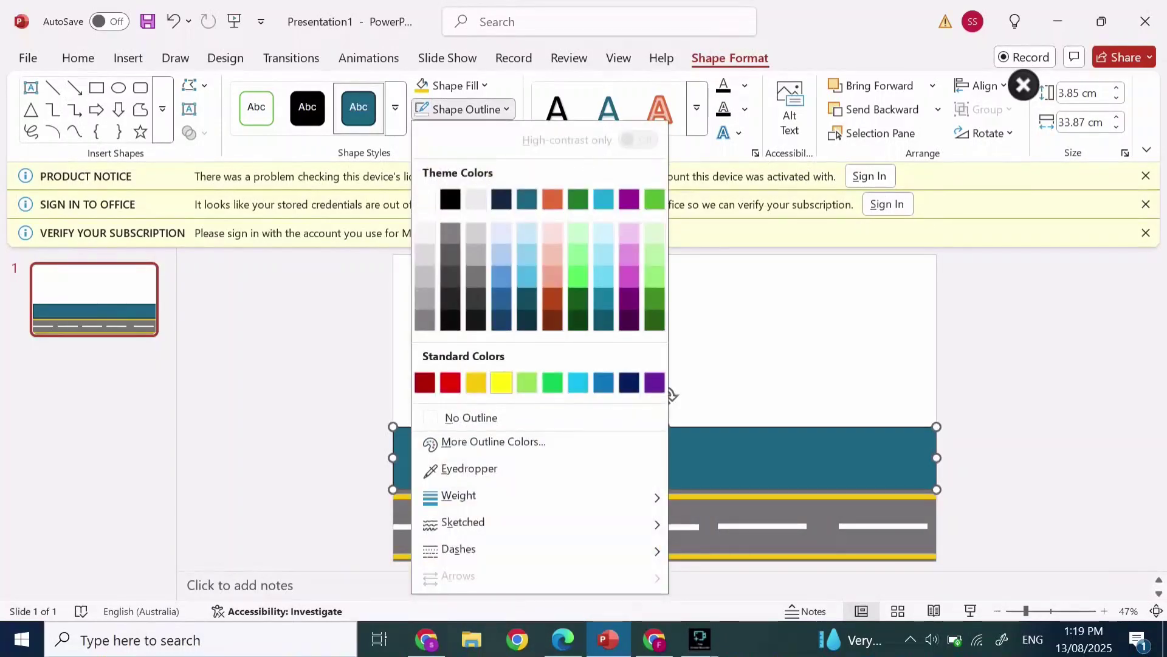
left_click(468, 418)
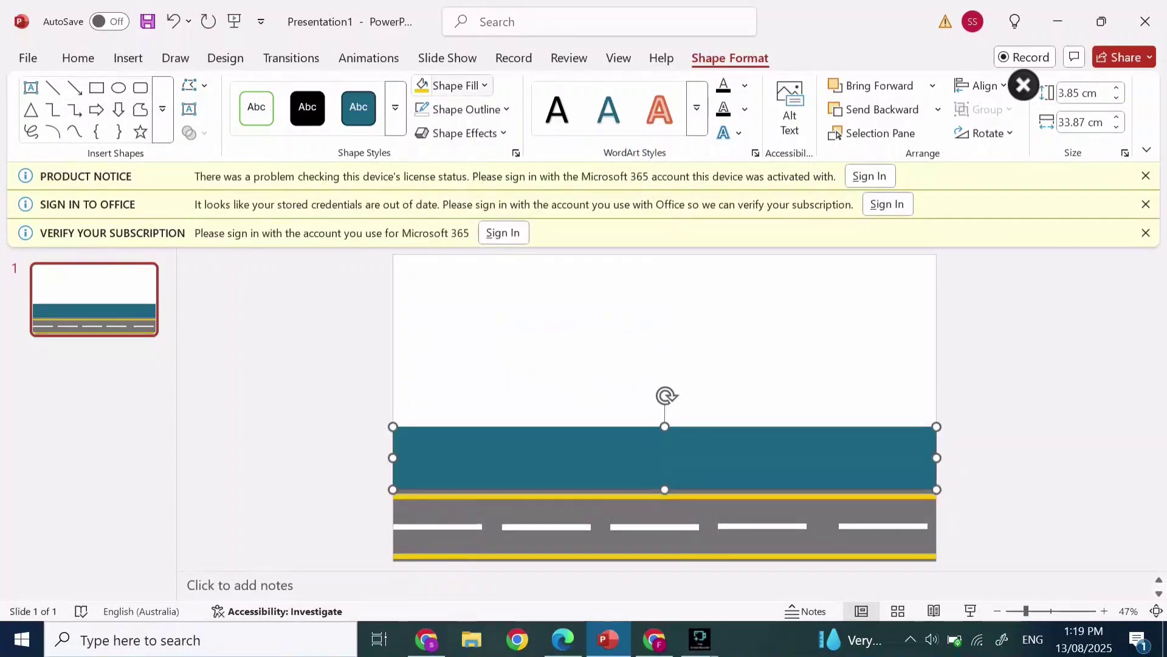
left_click(483, 86)
- Cover the area above the grass with a rectangle about 10.69 cm by 33.87 cm, with no outline and a medium blue fill
left_click_drag(393, 255, 936, 426)
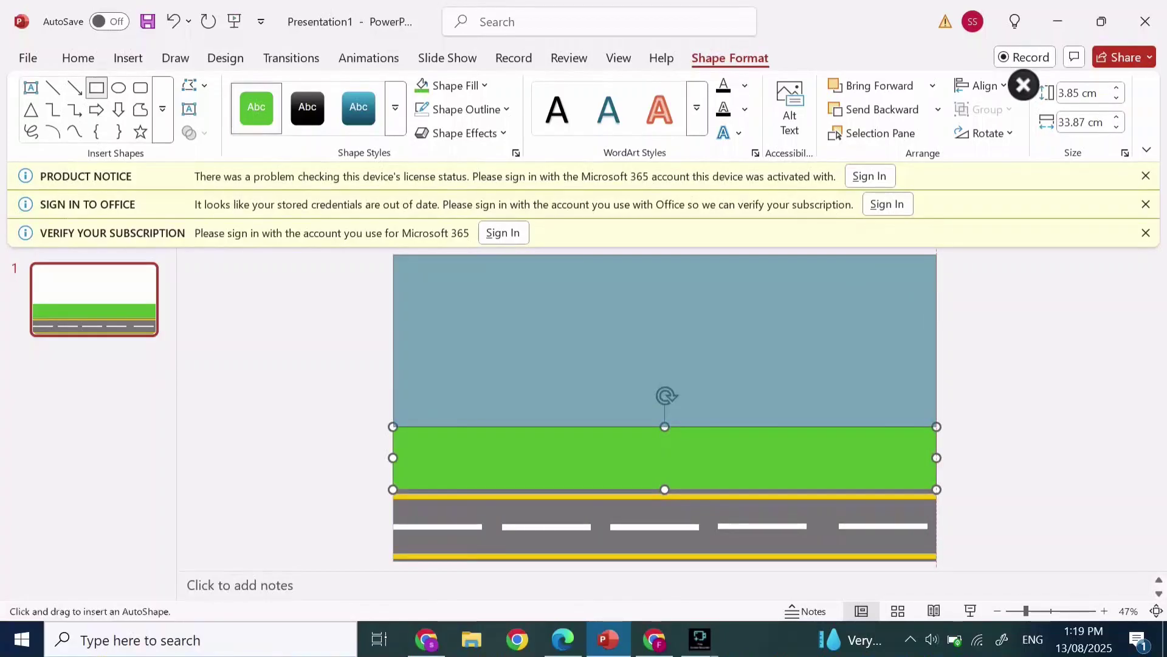
left_click(465, 110)
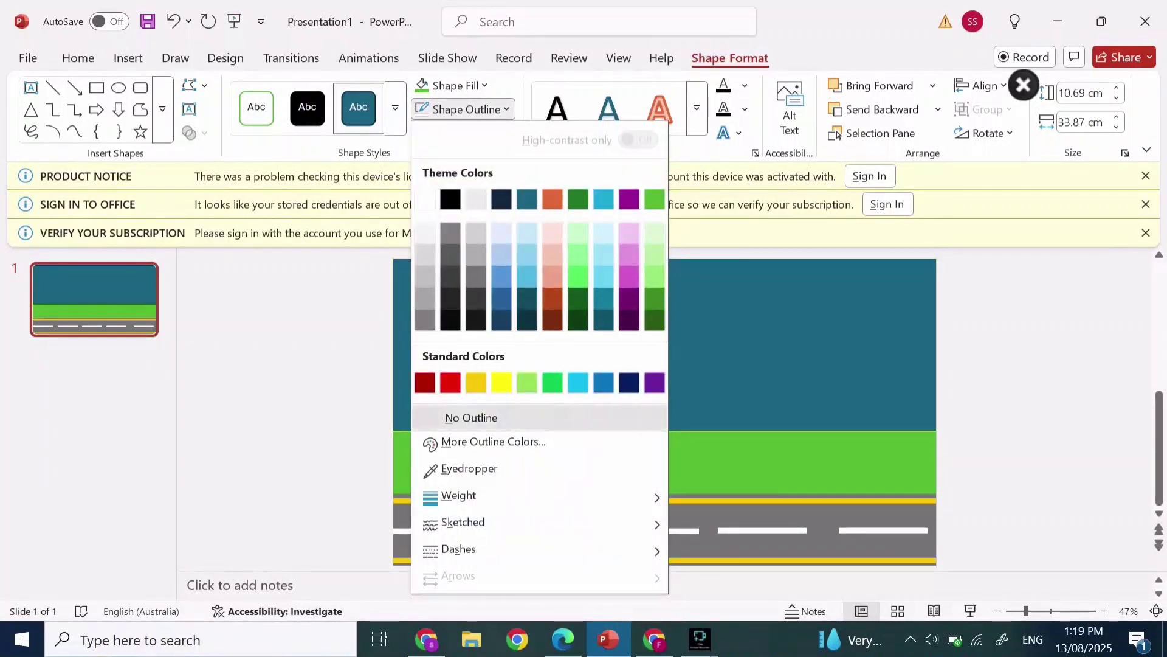
left_click(463, 417)
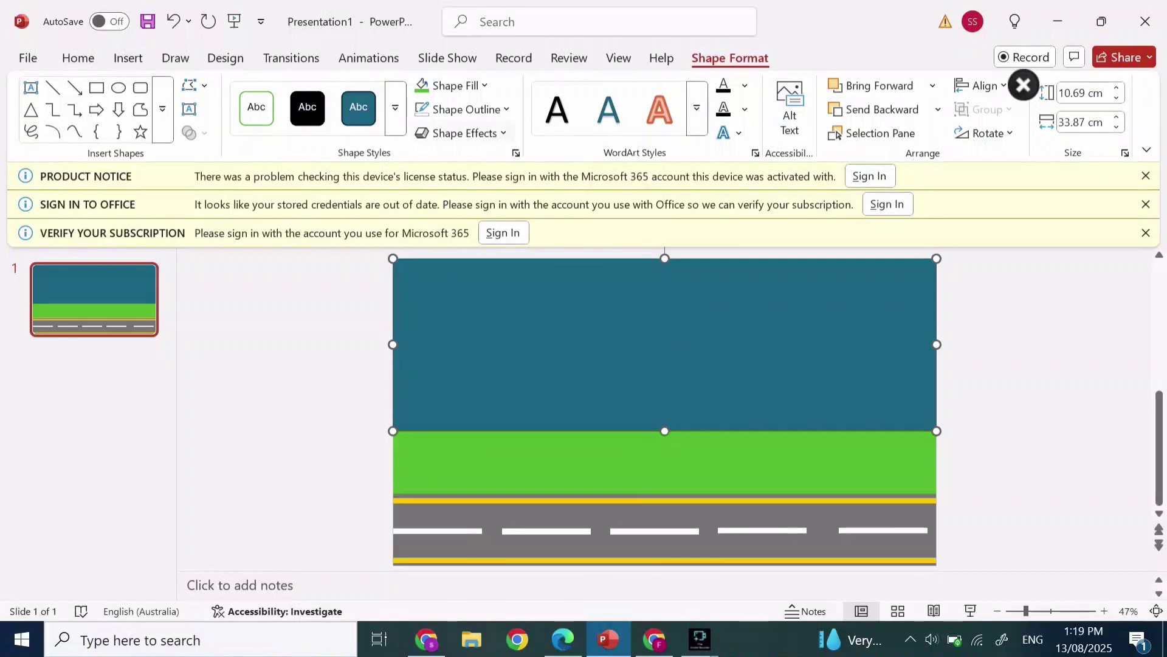
left_click(462, 86)
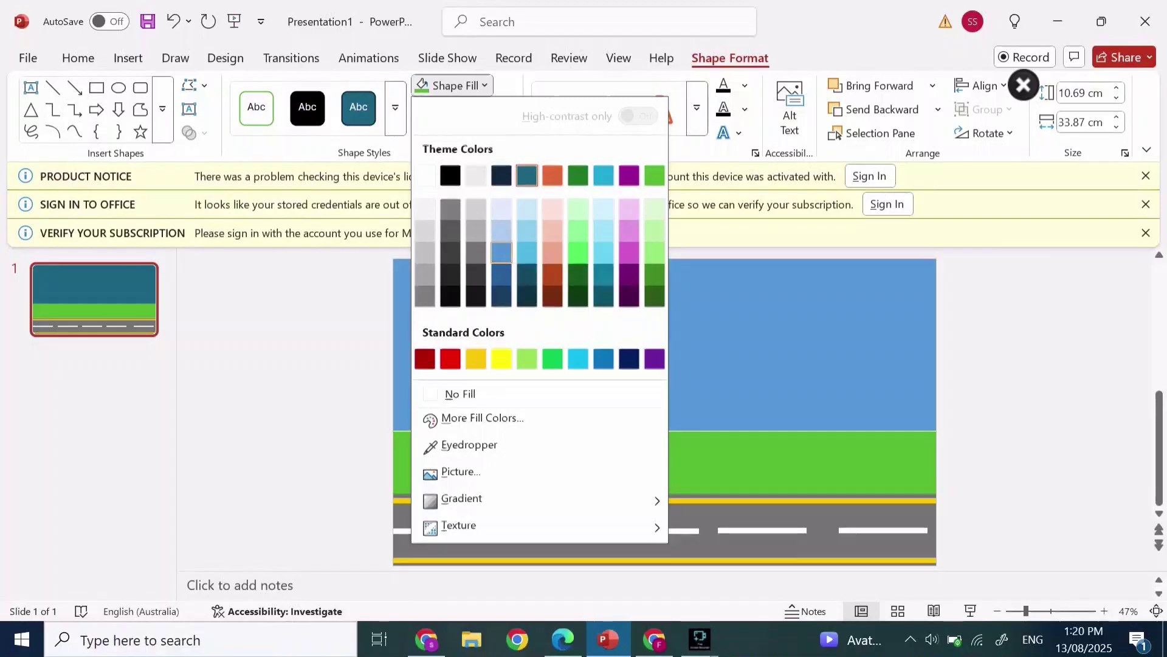
left_click(502, 251)
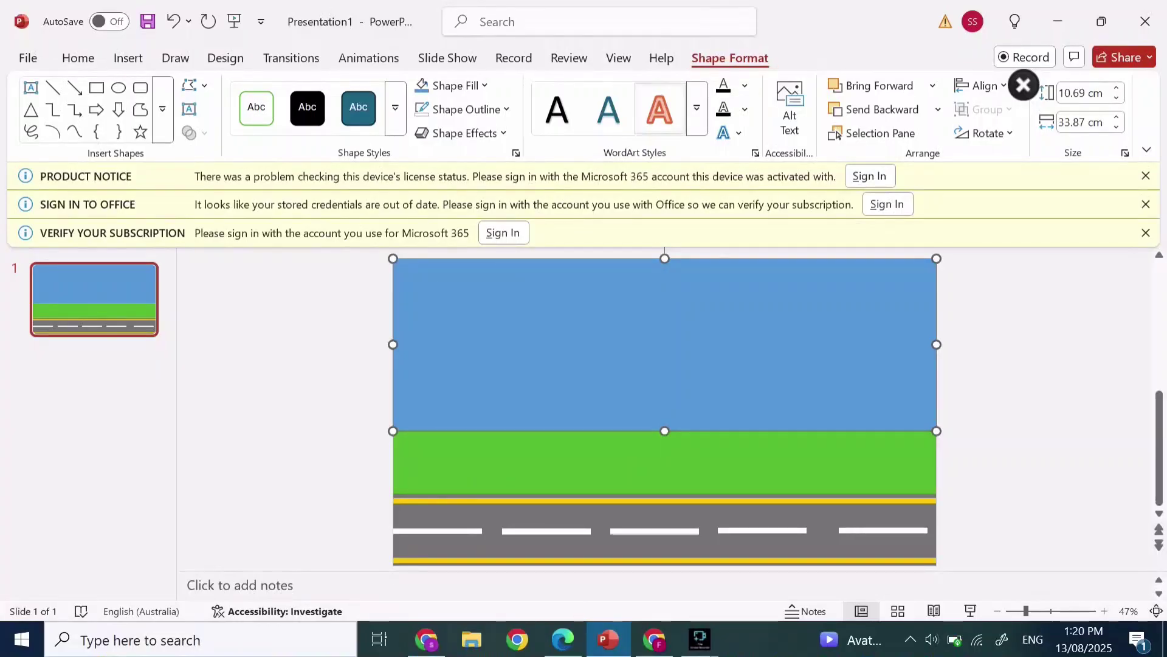
- Increase the transparency of the blue sky rectangle's solid fill in its shape formatting options
right_click(618, 345)
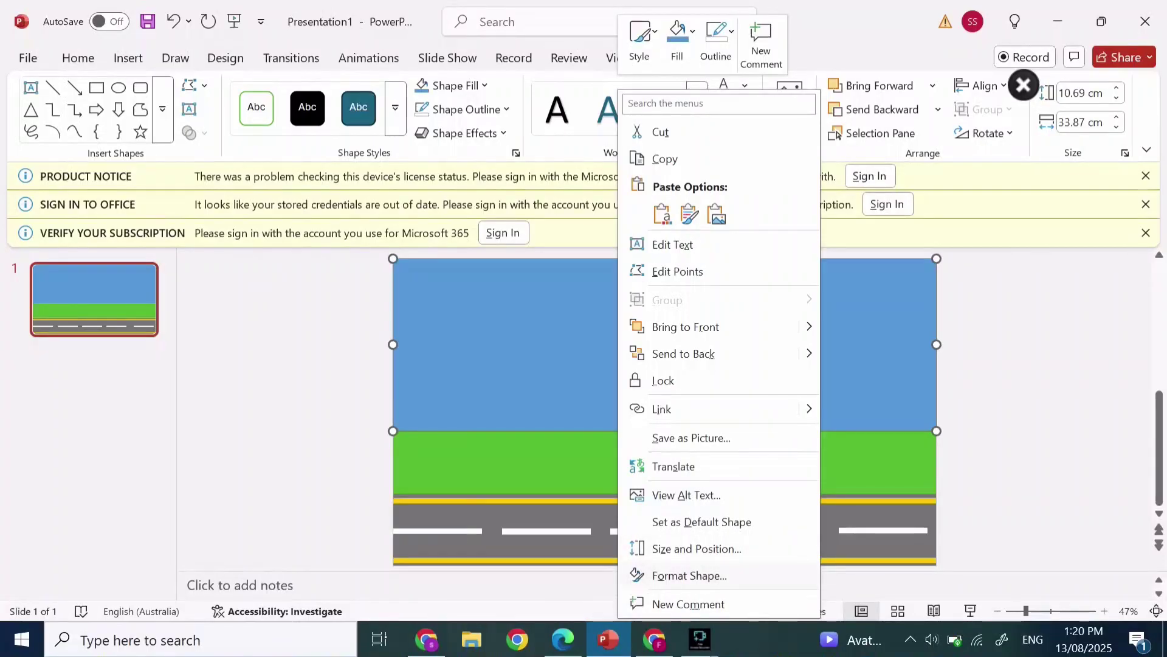
left_click(689, 575)
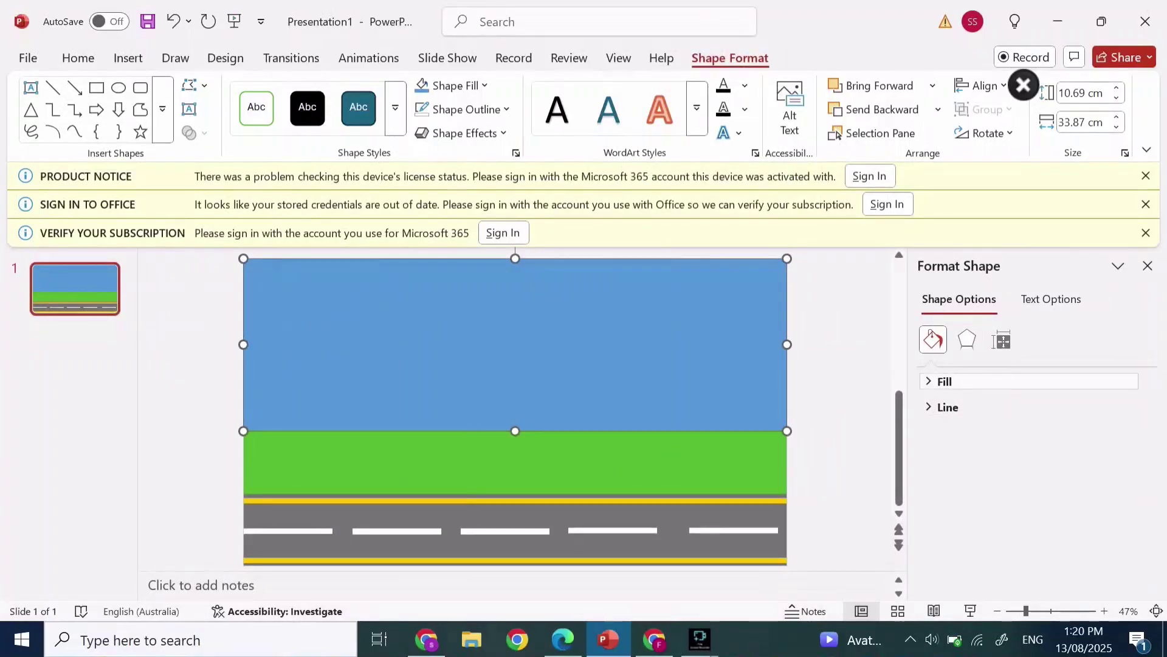
left_click(944, 381)
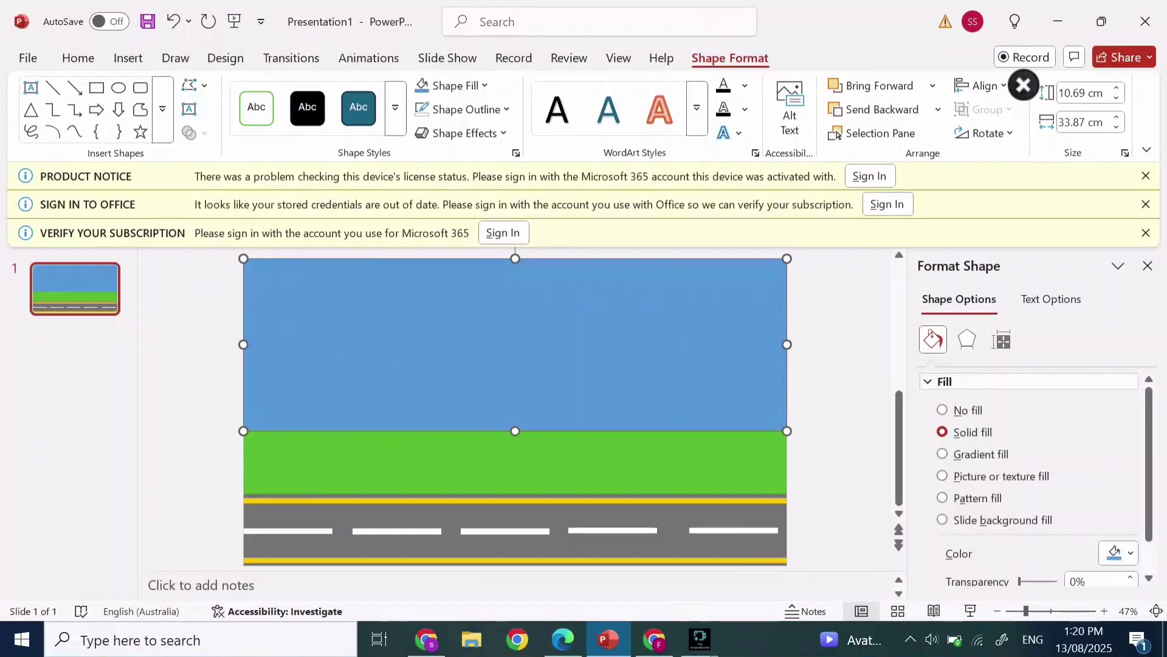
left_click_drag(1020, 581, 1037, 582)
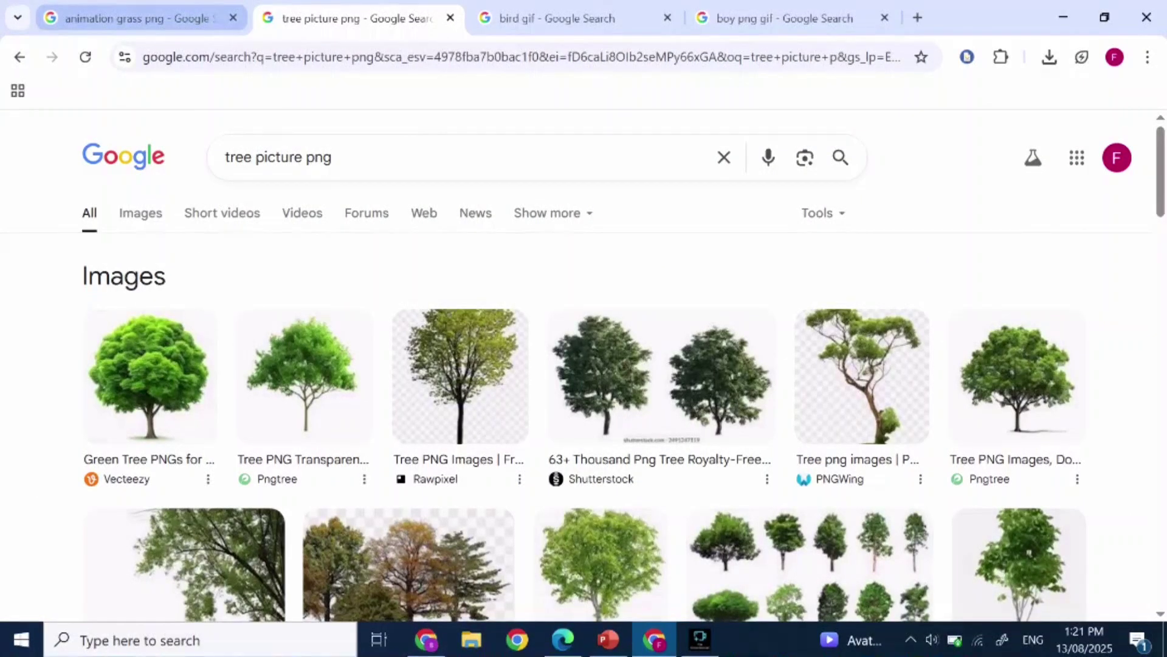
- Switch back to the PowerPoint slide and open the file browser for inserting pictures from this device
left_click(140, 18)
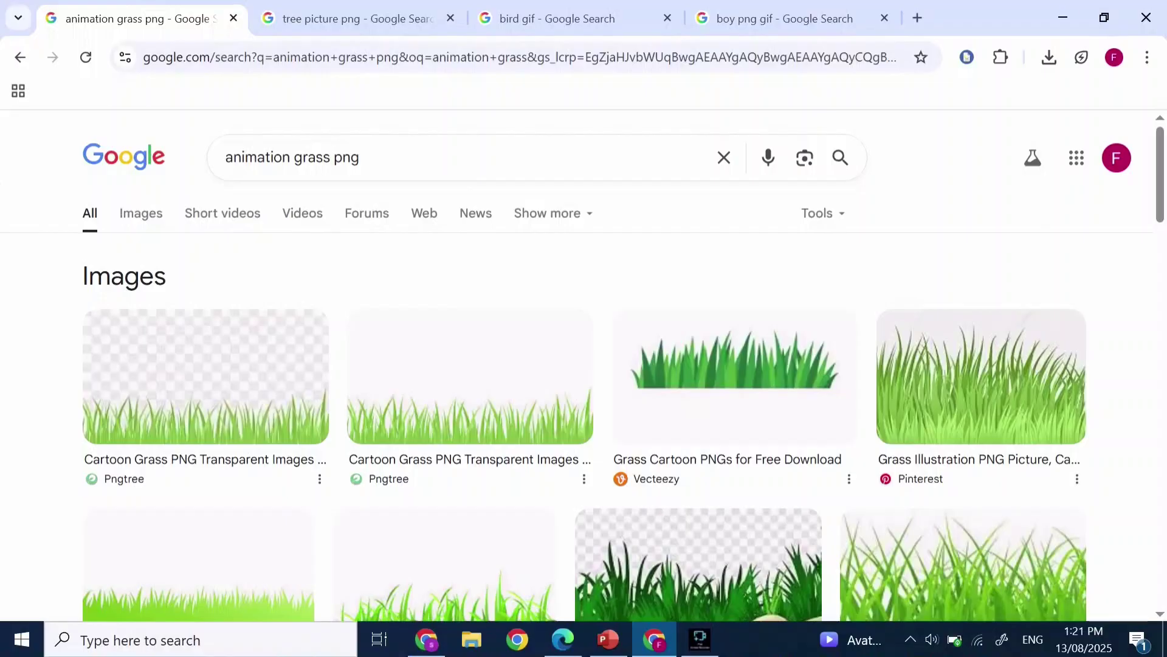
left_click(1063, 17)
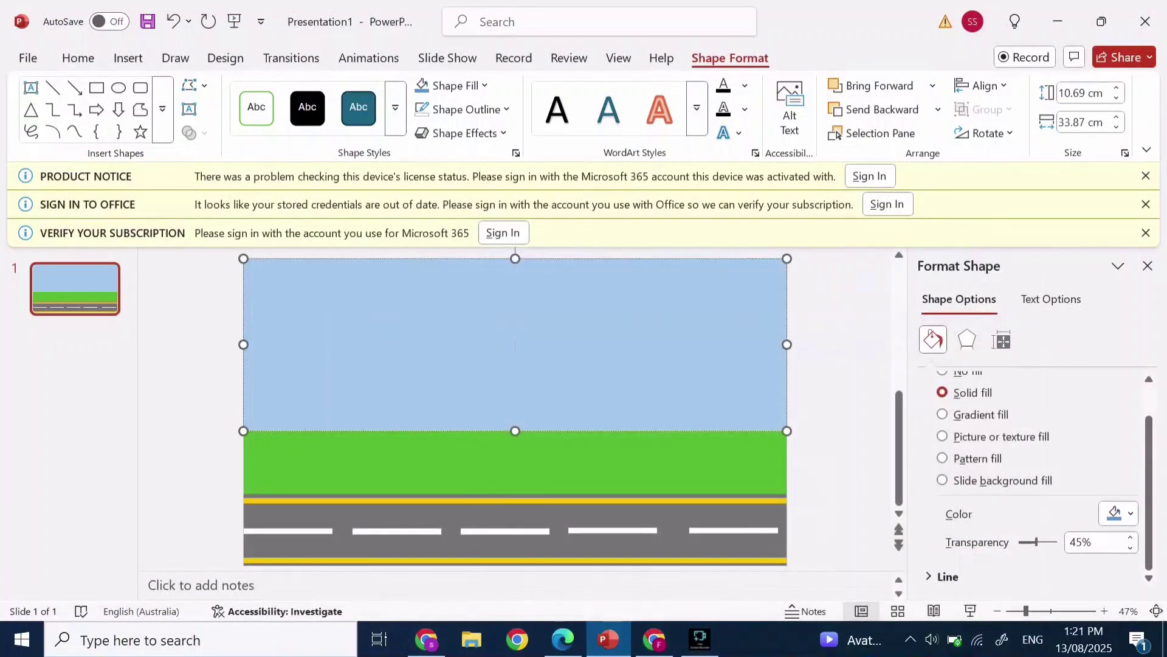
left_click(1147, 265)
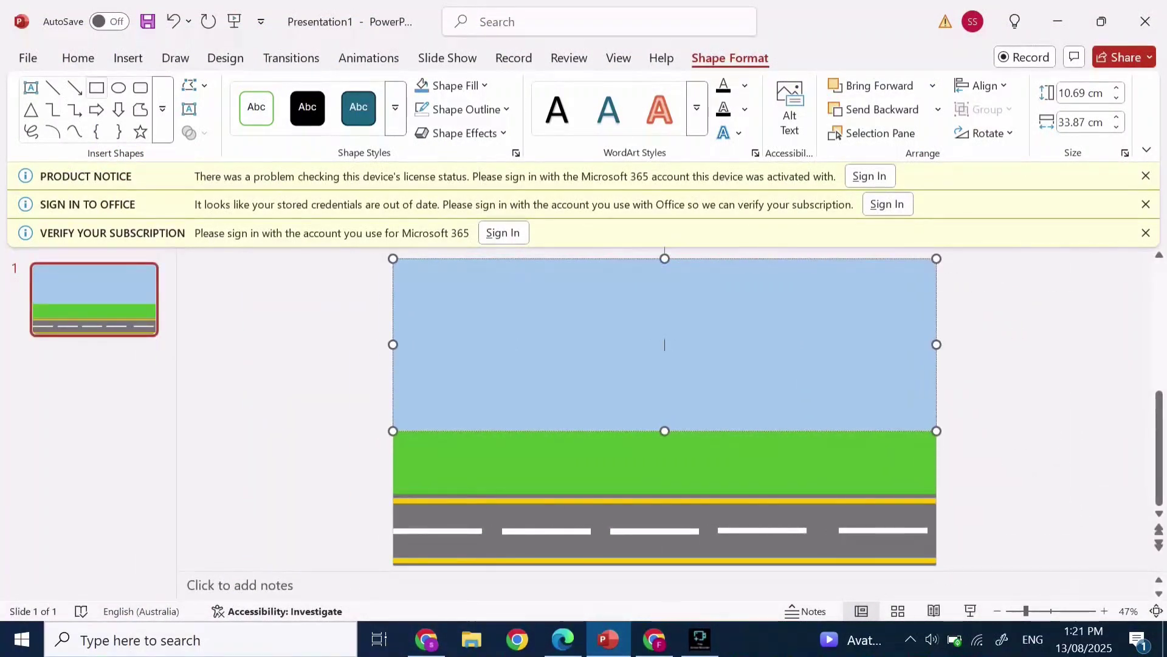
left_click(128, 58)
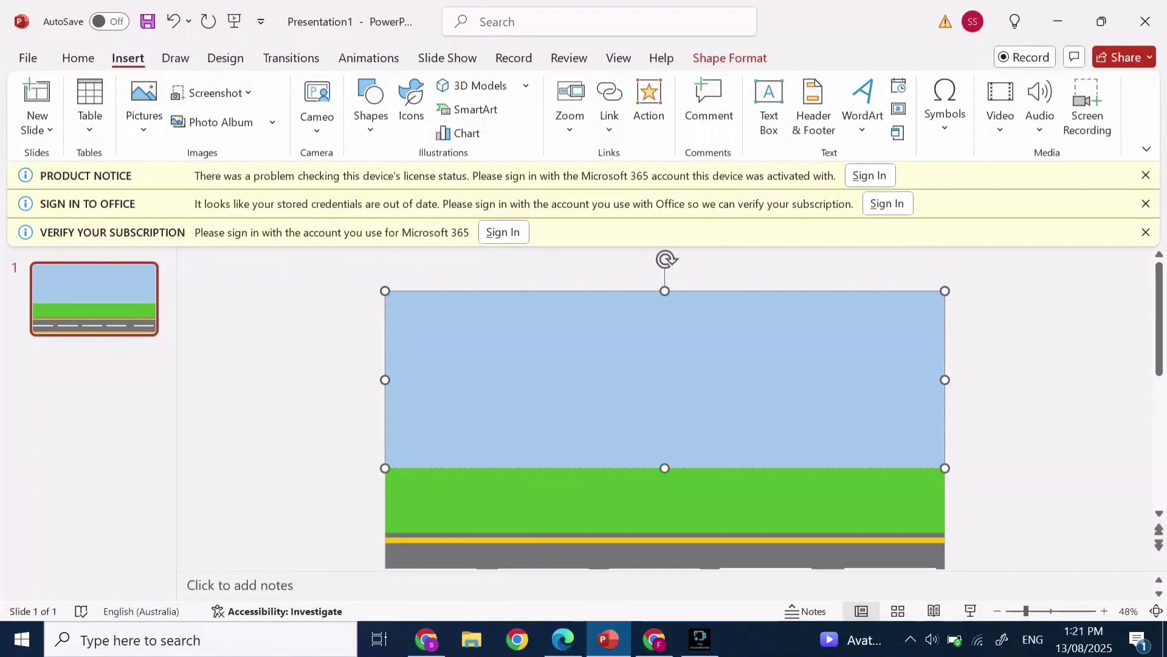
left_click(143, 106)
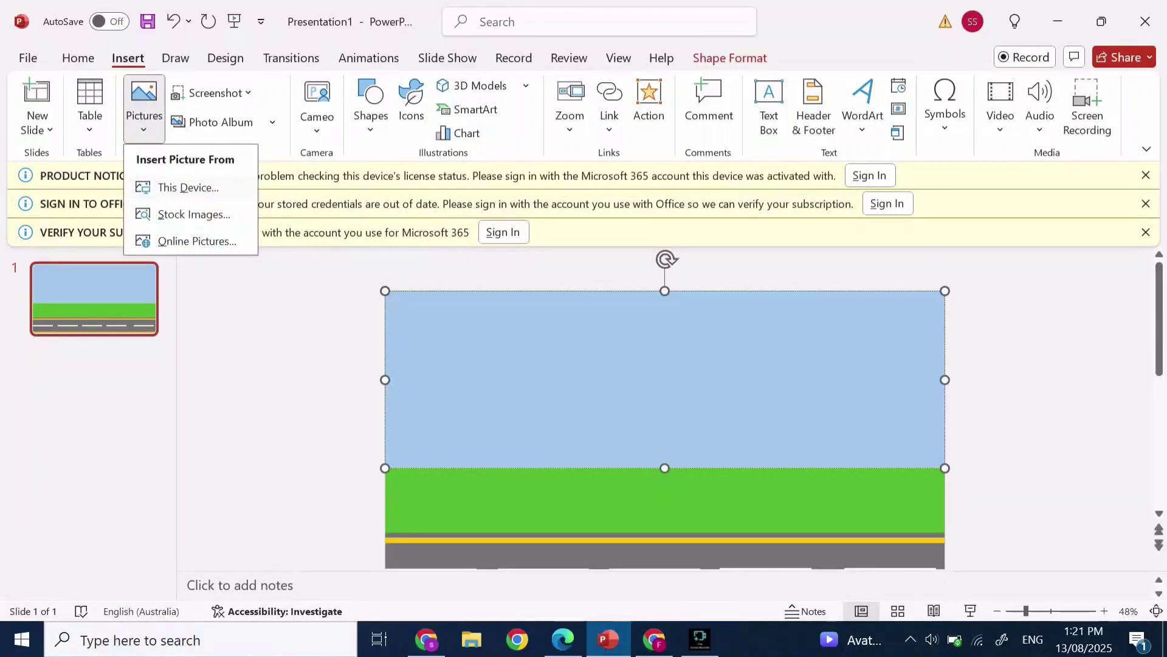
left_click(188, 188)
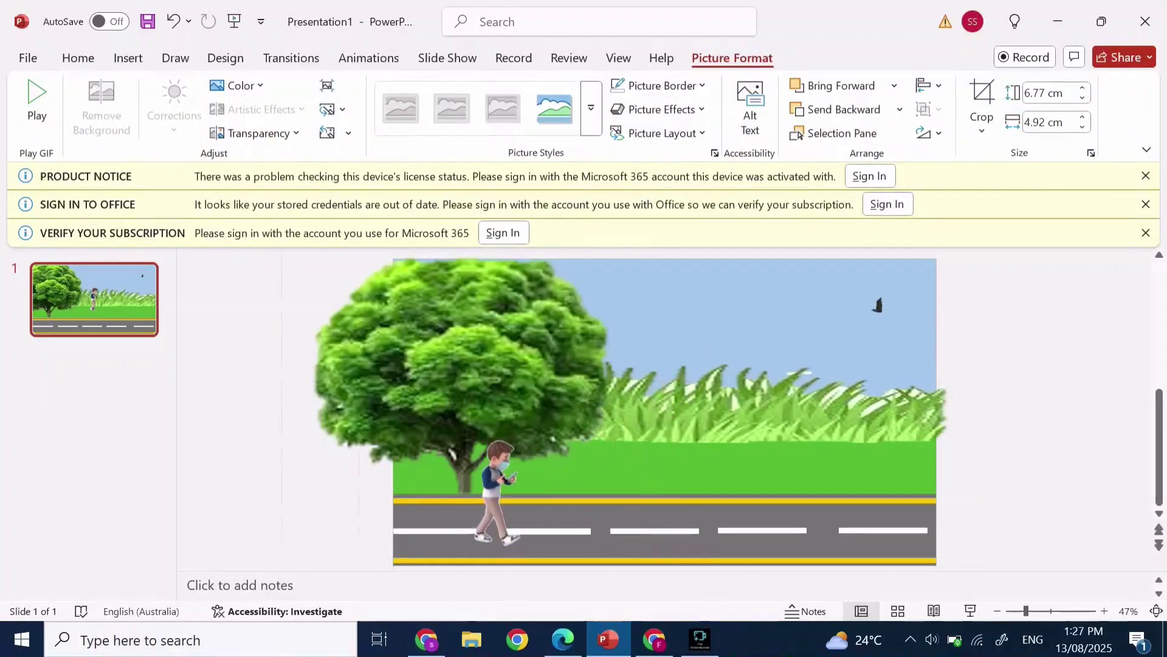
- Move the walking boy in front of the tree trunk at the road's upper edge and add a Lines motion path with direction Right
left_click_drag(497, 491, 474, 467)
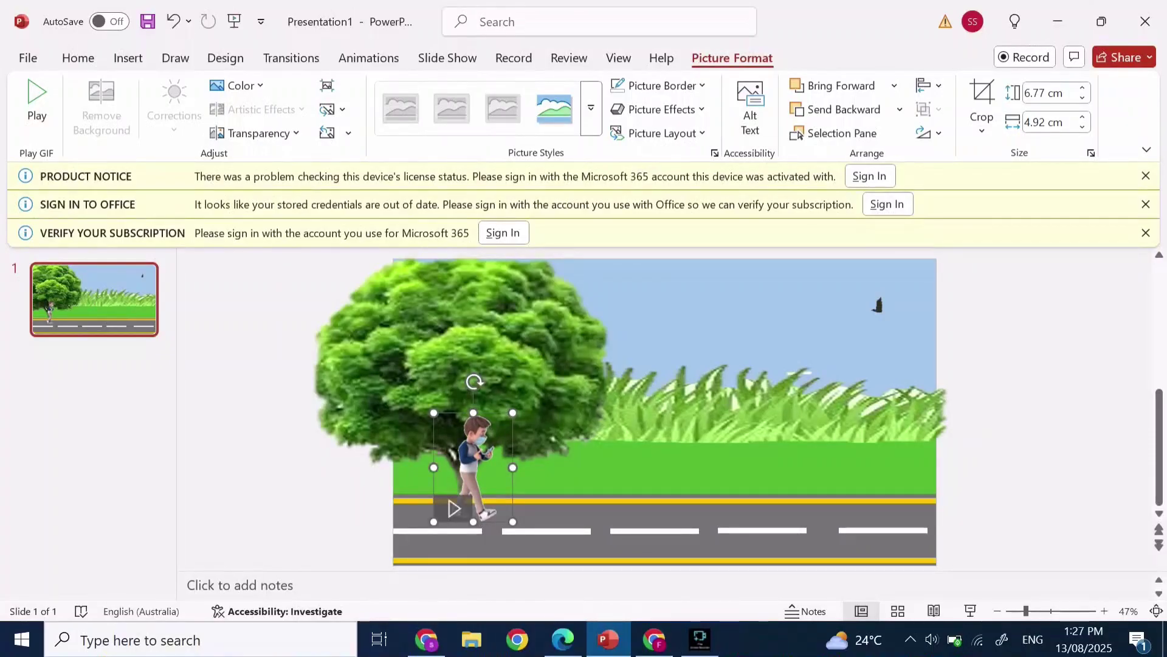
left_click(369, 59)
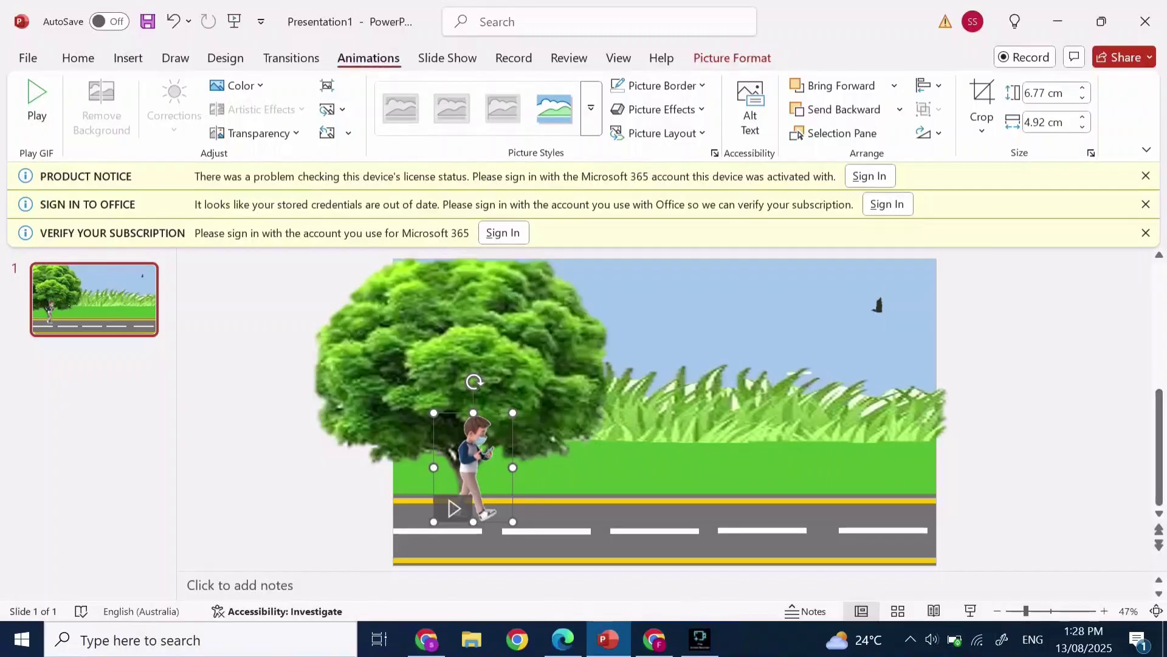
left_click(652, 108)
scroll(658, 304, "down", 5)
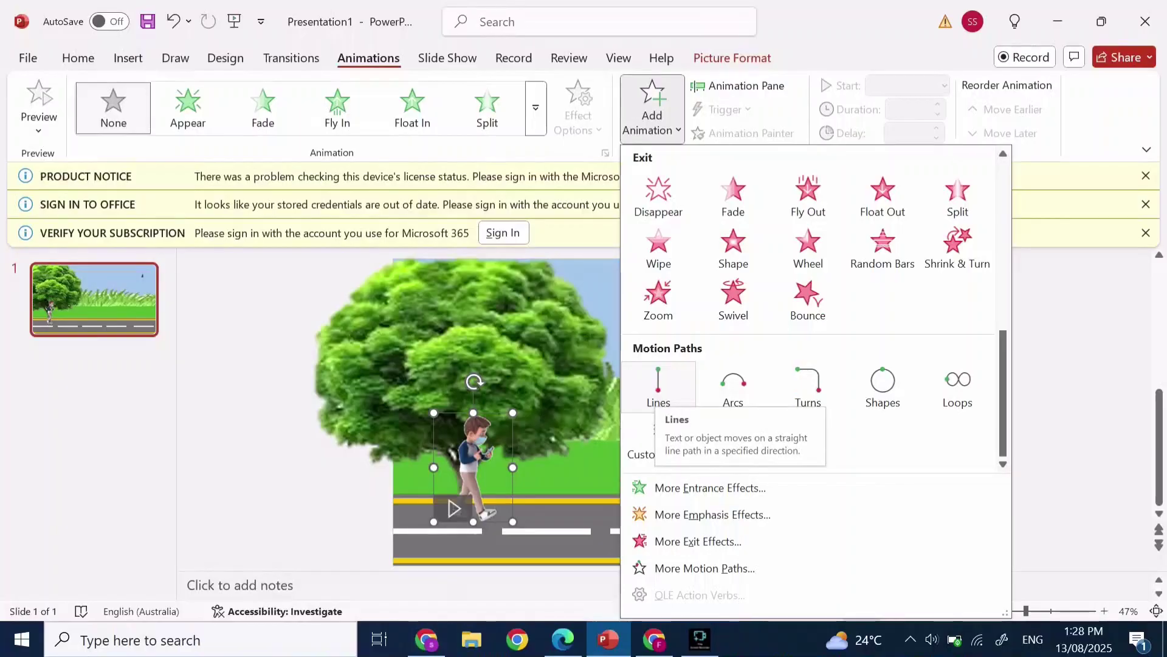
left_click(658, 383)
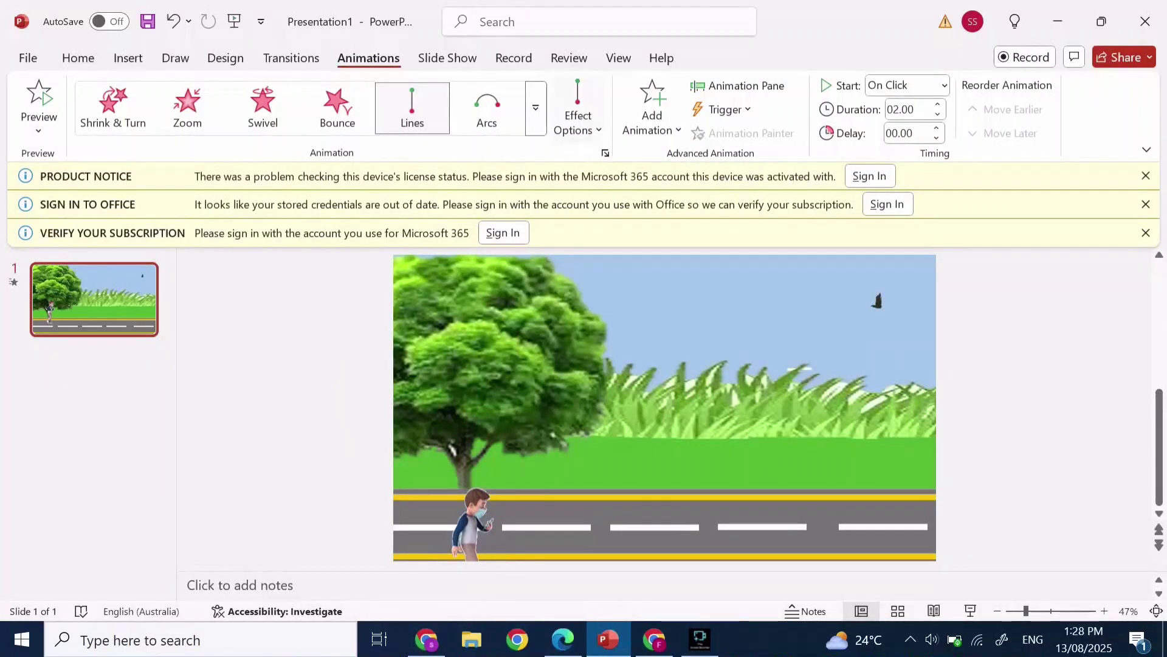
left_click(577, 119)
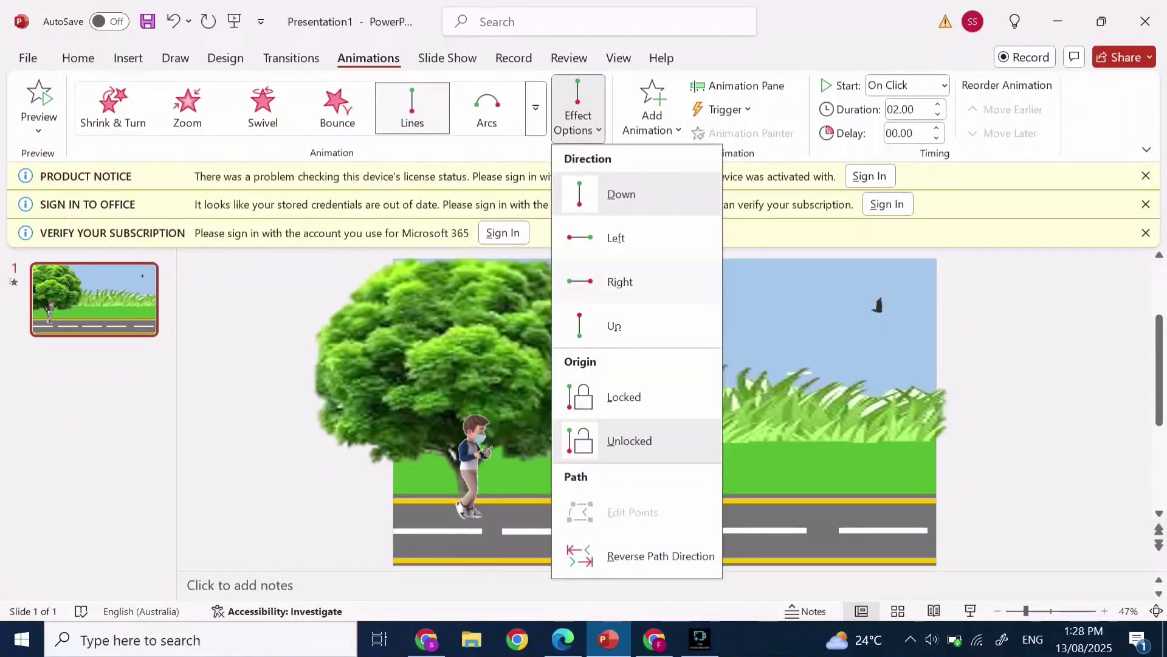
left_click(620, 282)
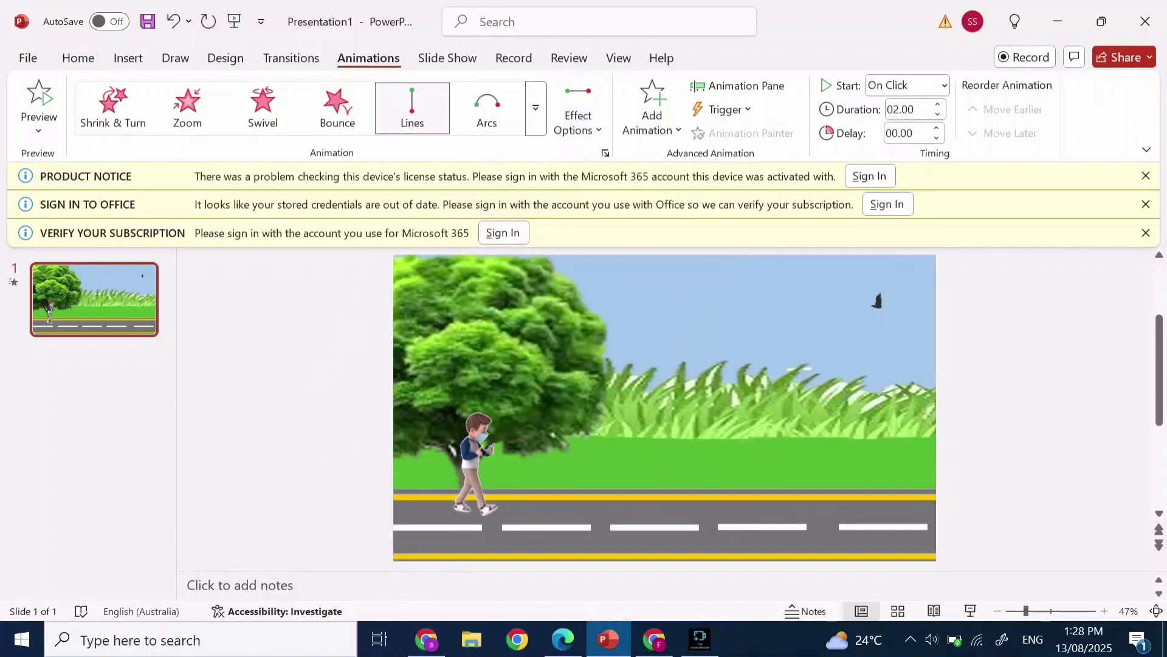